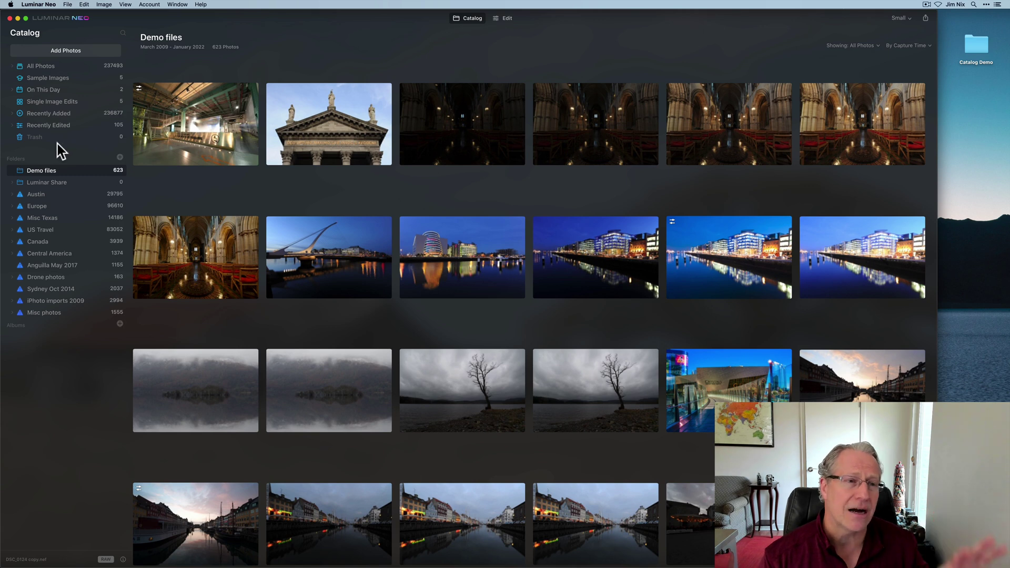
Step: Scroll through the catalog's photo grid
{"action": "left_click", "coordinate": [465, 21]}
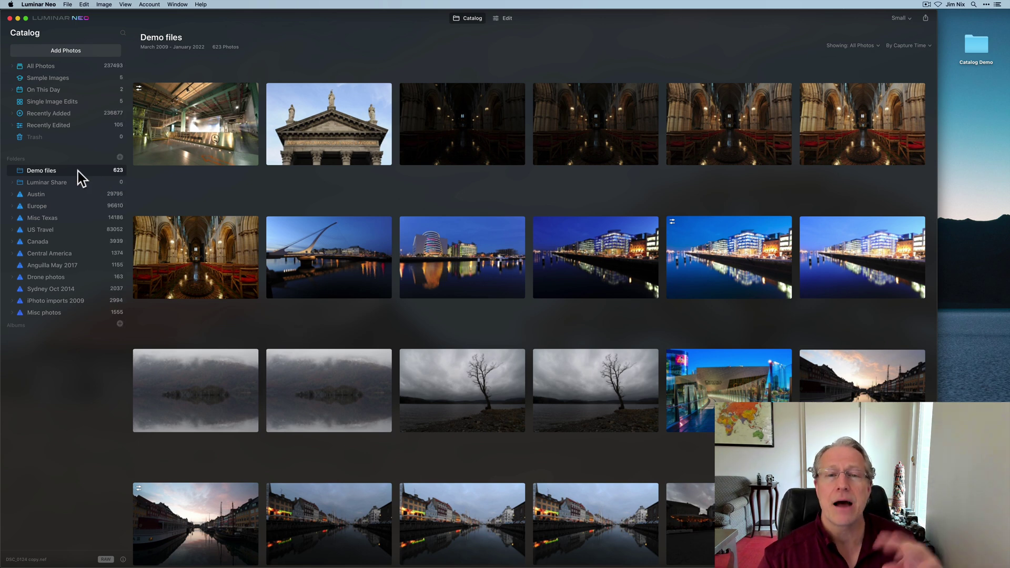
{"action": "scroll", "coordinate": [446, 302], "scroll_direction": "down", "scroll_amount": 10}
{"action": "scroll", "coordinate": [446, 306], "scroll_direction": "down", "scroll_amount": 10}
{"action": "scroll", "coordinate": [447, 308], "scroll_direction": "down", "scroll_amount": 10}
{"action": "scroll", "coordinate": [446, 308], "scroll_direction": "up", "scroll_amount": 3}
{"action": "scroll", "coordinate": [451, 308], "scroll_direction": "down", "scroll_amount": 1}
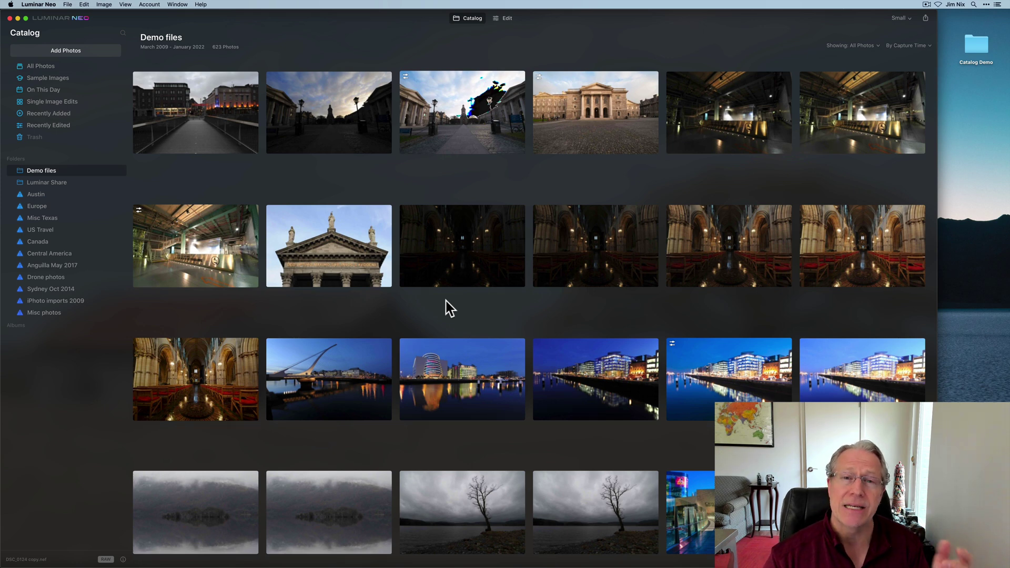
Step: Expand the Europe folder to review its albums, then collapse it again
{"action": "mouse_move", "coordinate": [85, 225]}
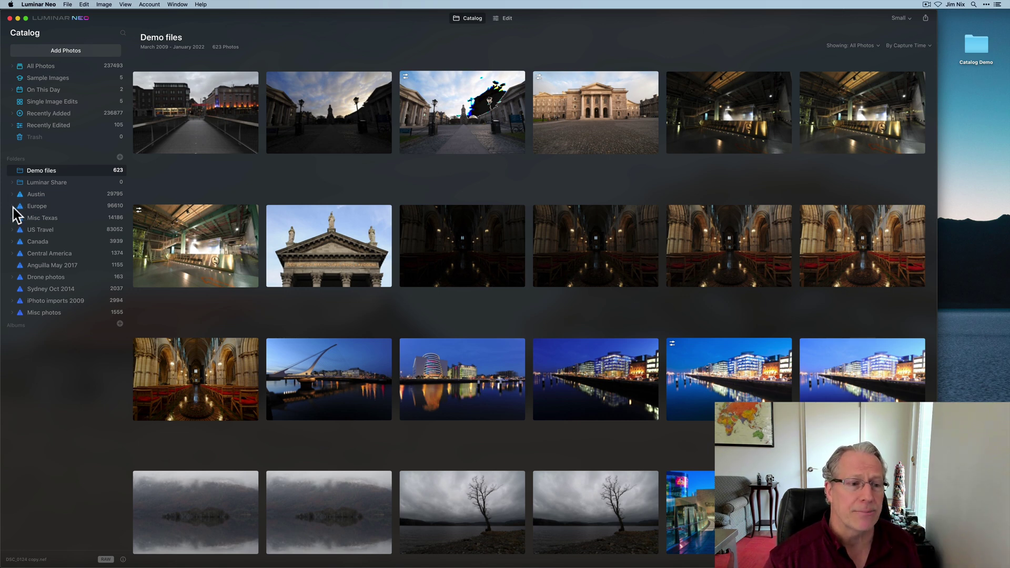
{"action": "left_click", "coordinate": [13, 206]}
{"action": "scroll", "coordinate": [48, 234], "scroll_direction": "down", "scroll_amount": 1}
{"action": "scroll", "coordinate": [48, 234], "scroll_direction": "down", "scroll_amount": 10}
{"action": "scroll", "coordinate": [48, 234], "scroll_direction": "up", "scroll_amount": 2}
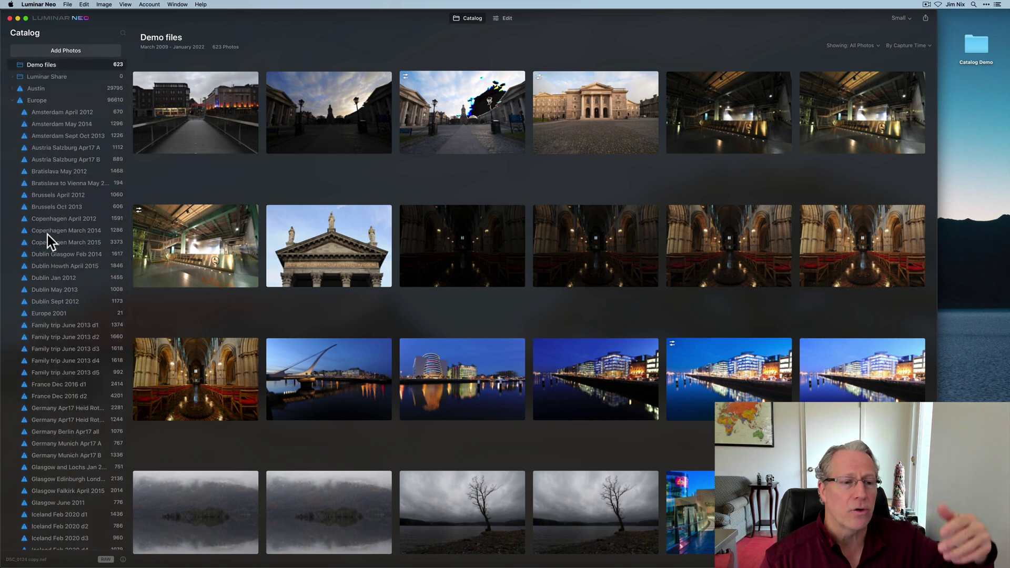
{"action": "scroll", "coordinate": [47, 235], "scroll_direction": "down", "scroll_amount": 1}
{"action": "scroll", "coordinate": [47, 234], "scroll_direction": "down", "scroll_amount": 12}
{"action": "scroll", "coordinate": [48, 235], "scroll_direction": "down", "scroll_amount": 15}
{"action": "scroll", "coordinate": [47, 235], "scroll_direction": "up", "scroll_amount": 20}
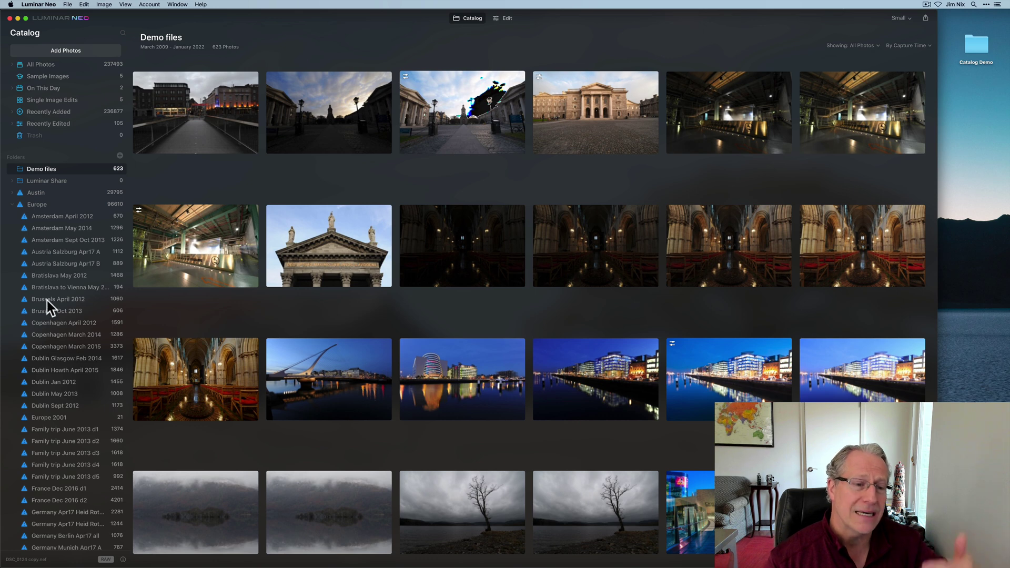
{"action": "left_click", "coordinate": [14, 205]}
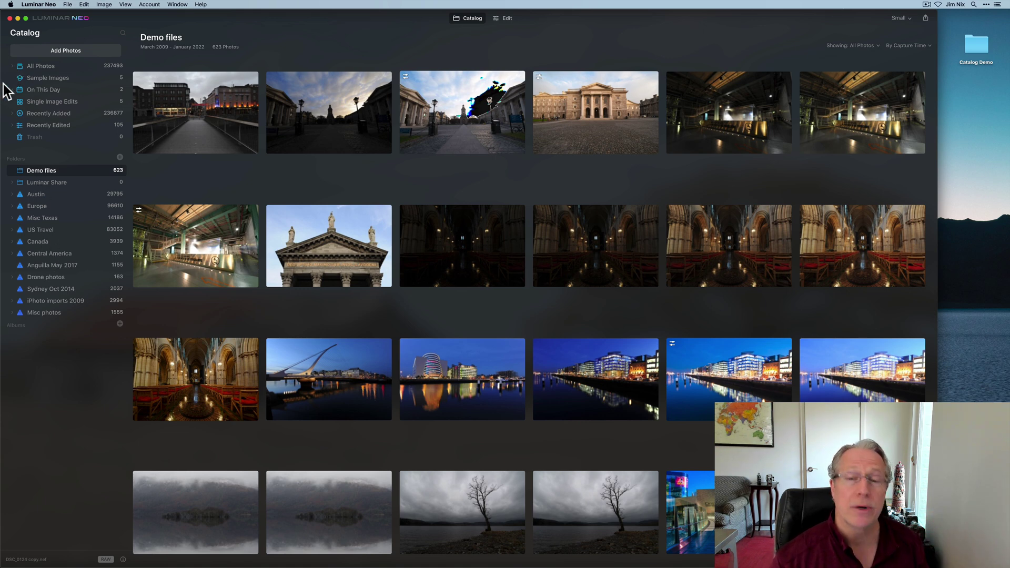
Step: Drill All Photos down to the days of July 2017, then collapse the date tree
{"action": "left_click", "coordinate": [12, 66]}
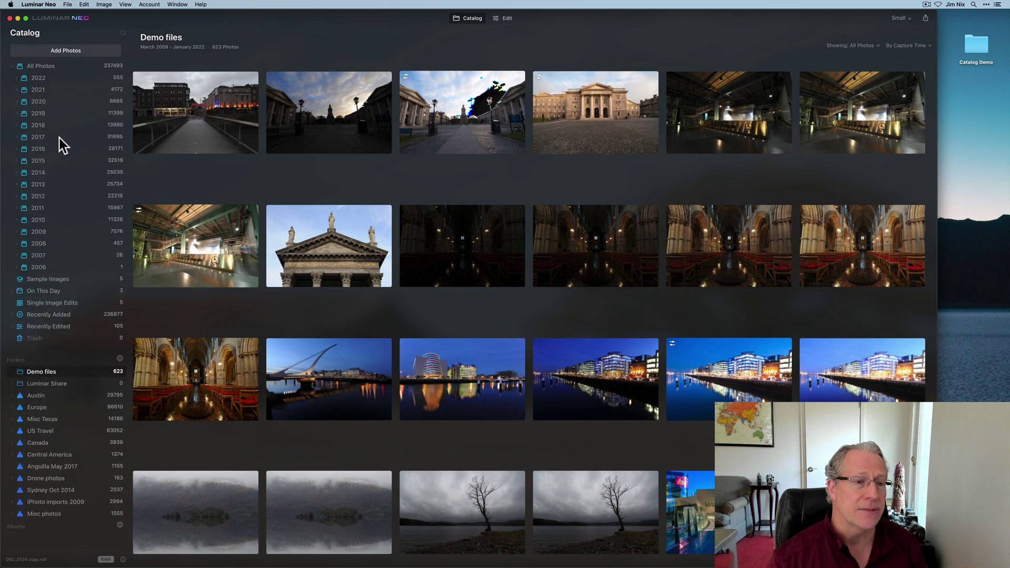
{"action": "left_click", "coordinate": [17, 138]}
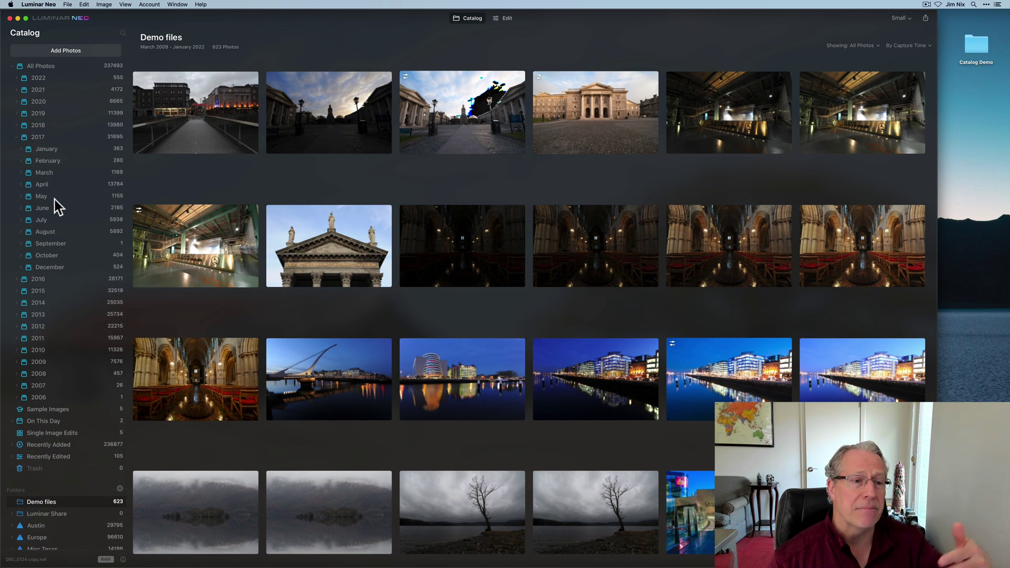
{"action": "left_click", "coordinate": [23, 221]}
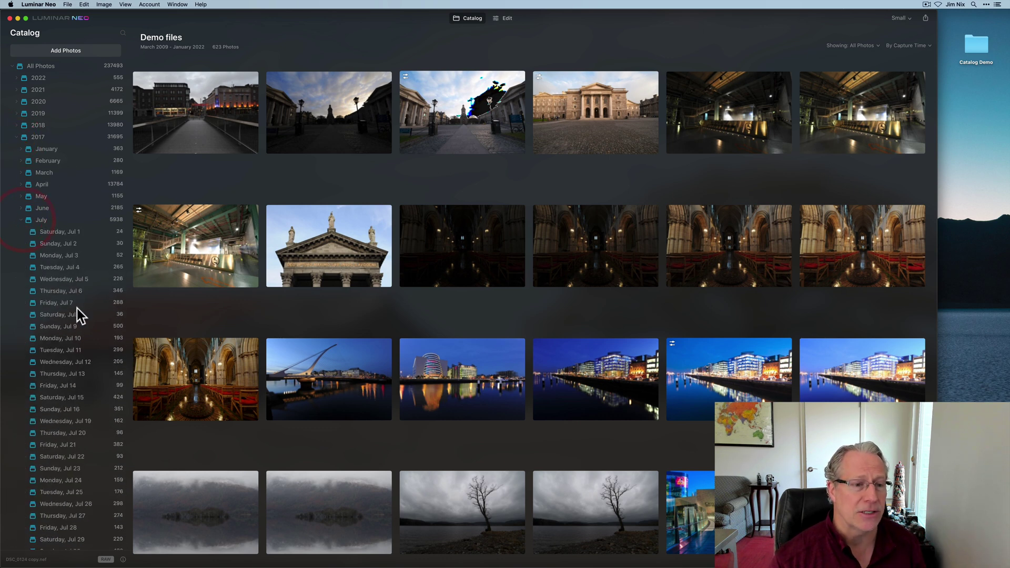
{"action": "scroll", "coordinate": [77, 309], "scroll_direction": "down", "scroll_amount": 2}
{"action": "scroll", "coordinate": [76, 308], "scroll_direction": "up", "scroll_amount": 2}
{"action": "left_click", "coordinate": [13, 66]}
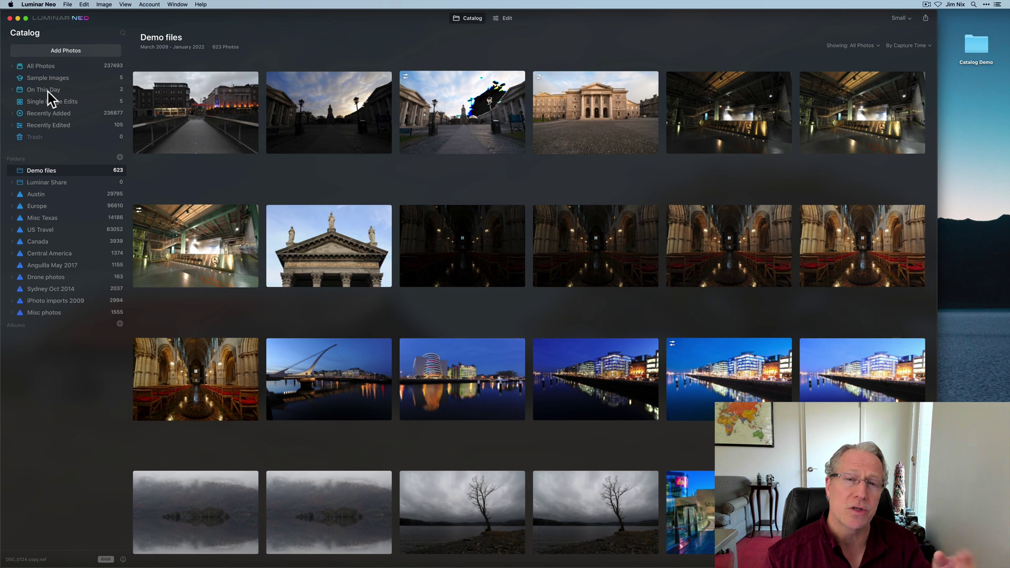
Step: Browse Recently Edited, confirm Trash is empty, and return to the Demo files folder
{"action": "left_click", "coordinate": [59, 125]}
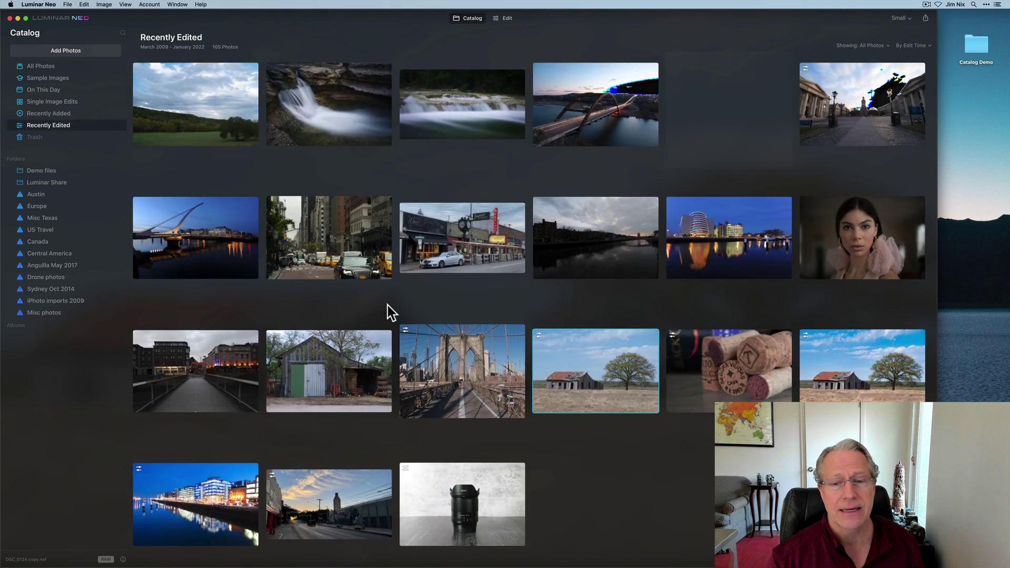
{"action": "scroll", "coordinate": [391, 312], "scroll_direction": "down", "scroll_amount": 20}
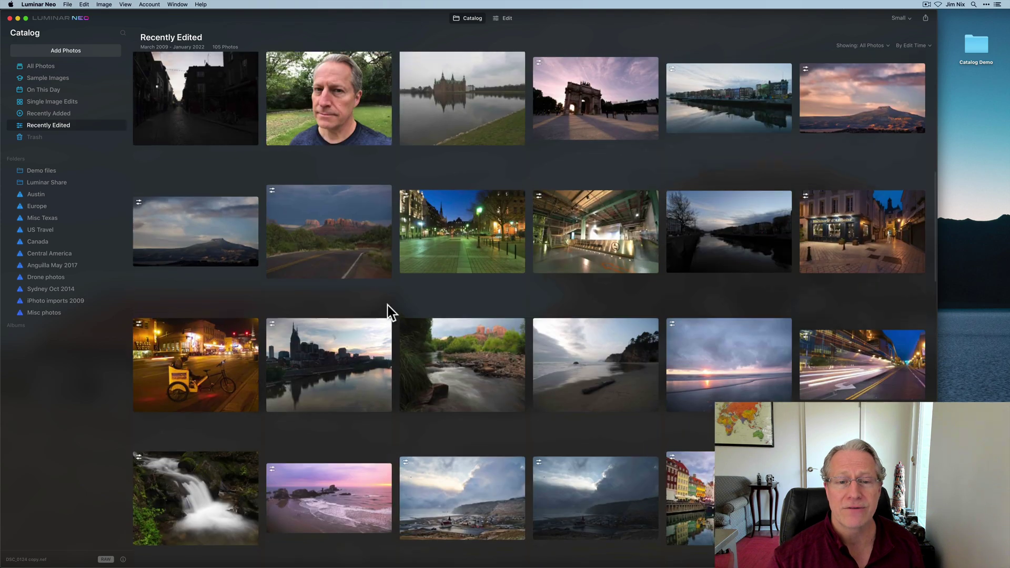
{"action": "scroll", "coordinate": [390, 313], "scroll_direction": "up", "scroll_amount": 2}
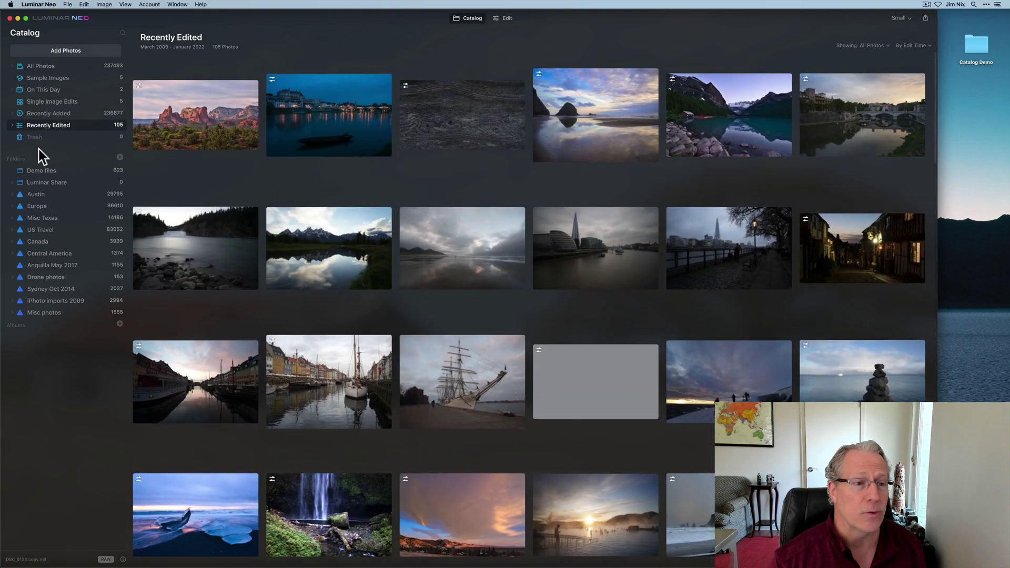
{"action": "left_click", "coordinate": [38, 140]}
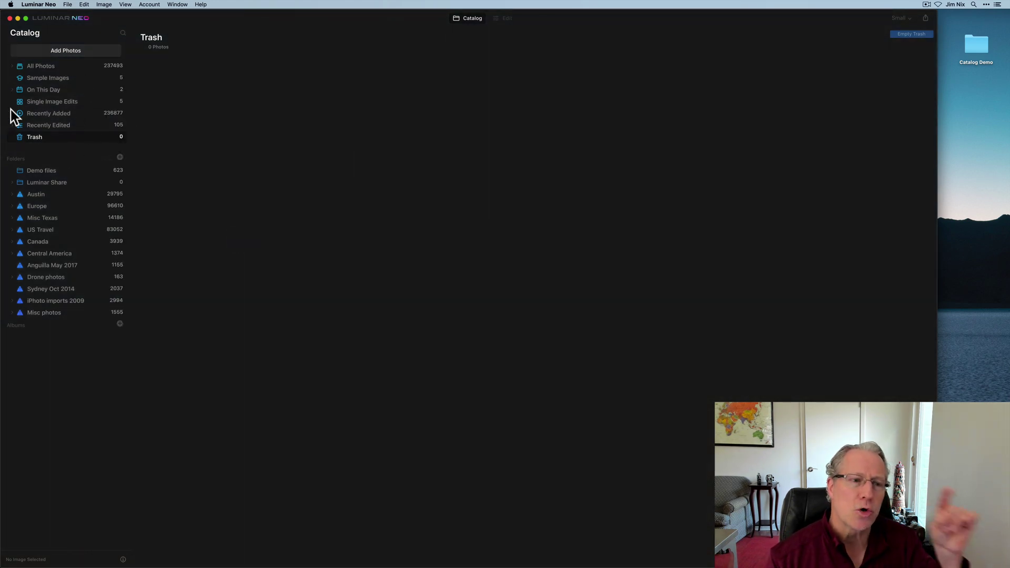
{"action": "left_click", "coordinate": [47, 174]}
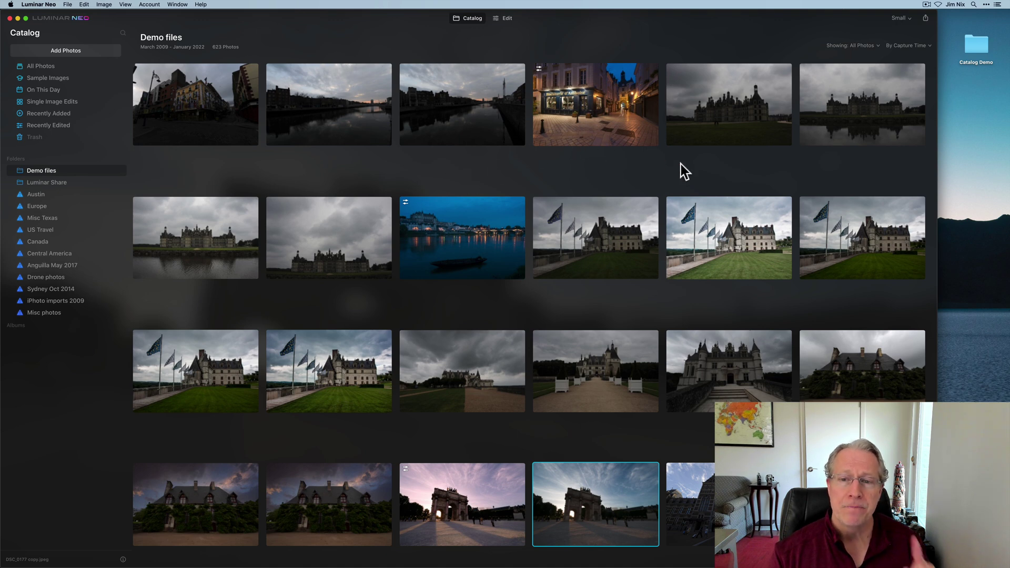
Step: Add the desktop folder Catalog Demo to the catalog's Folders and check it in Finder
{"action": "left_click", "coordinate": [978, 46]}
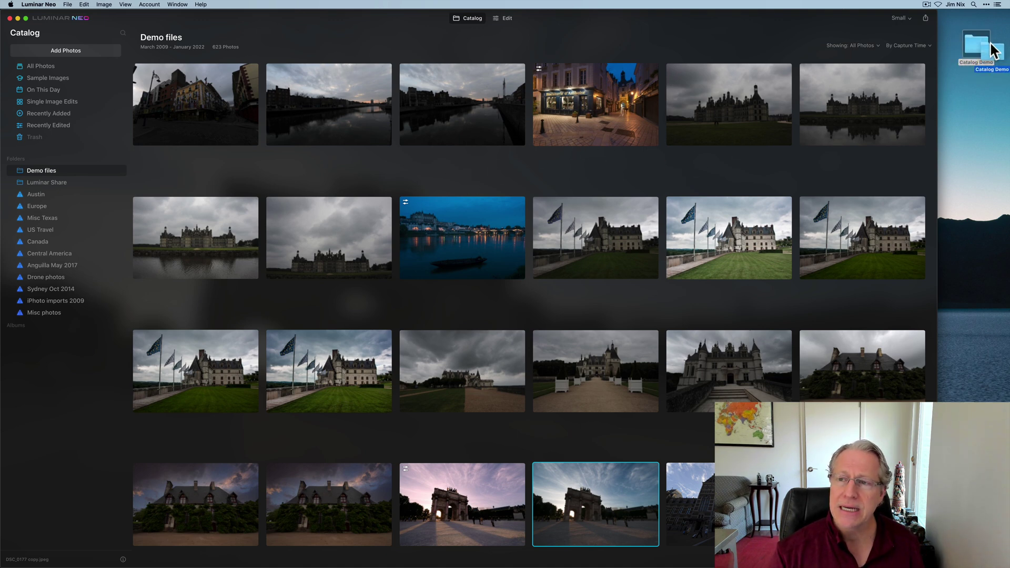
{"action": "left_click_drag", "start_coordinate": [978, 44], "coordinate": [976, 50]}
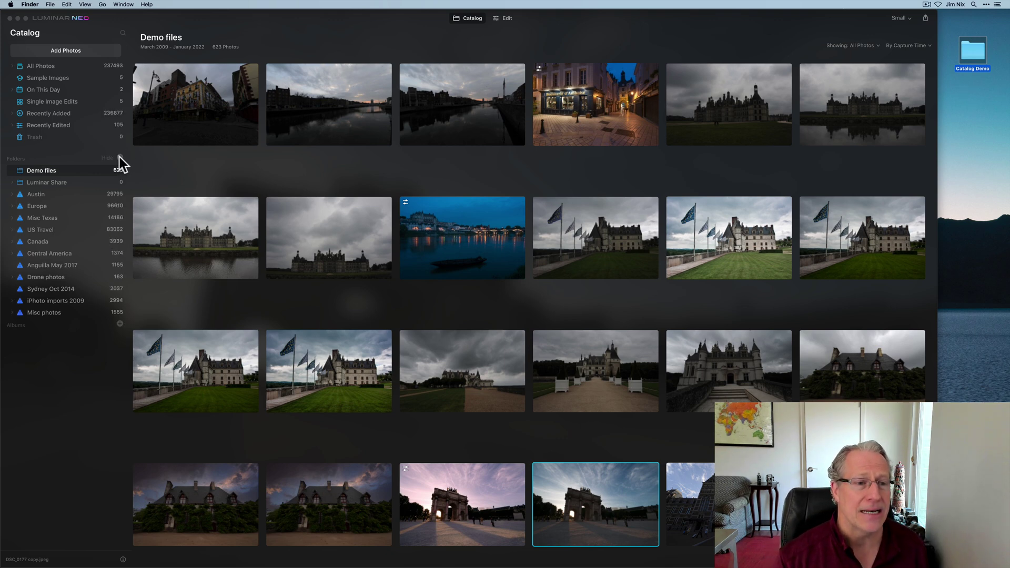
{"action": "left_click", "coordinate": [120, 158]}
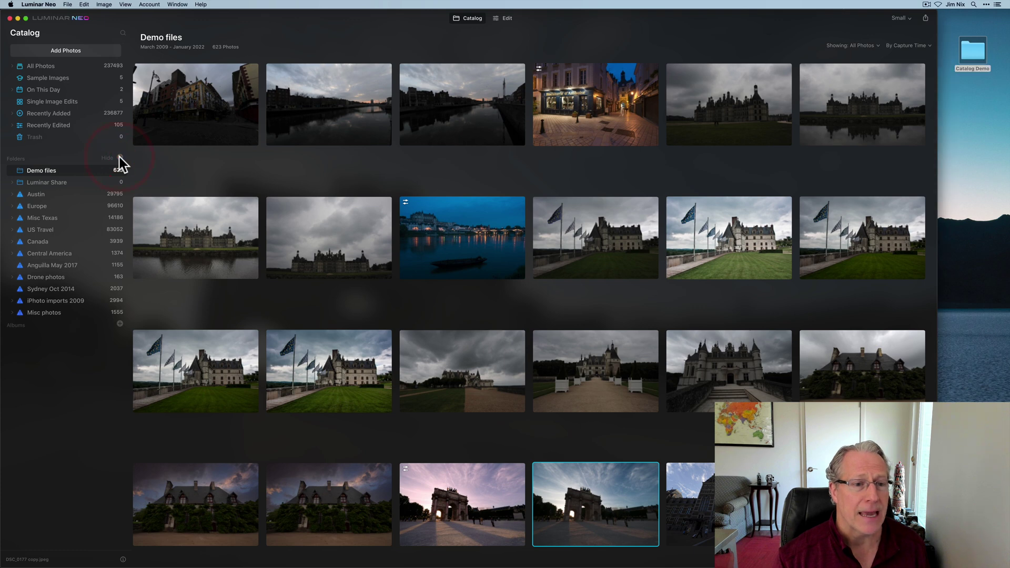
{"action": "left_click", "coordinate": [368, 157]}
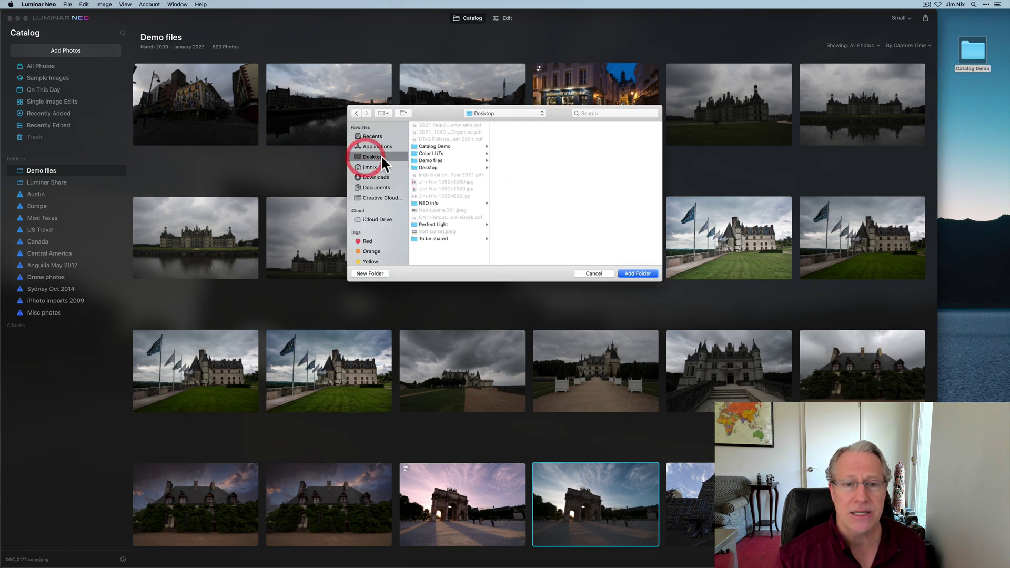
{"action": "left_click", "coordinate": [436, 146]}
{"action": "left_click", "coordinate": [651, 273]}
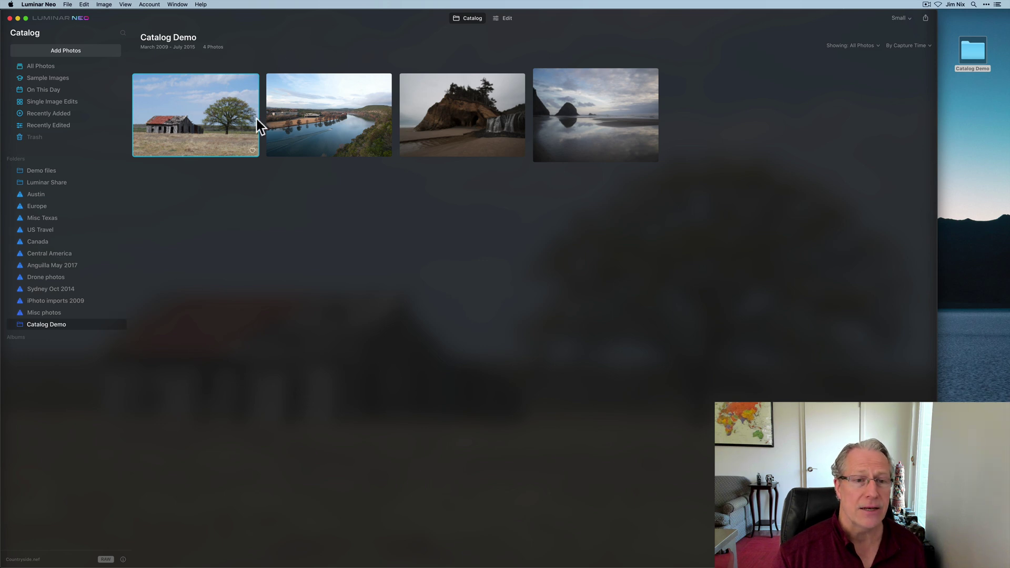
{"action": "double_click", "coordinate": [975, 51]}
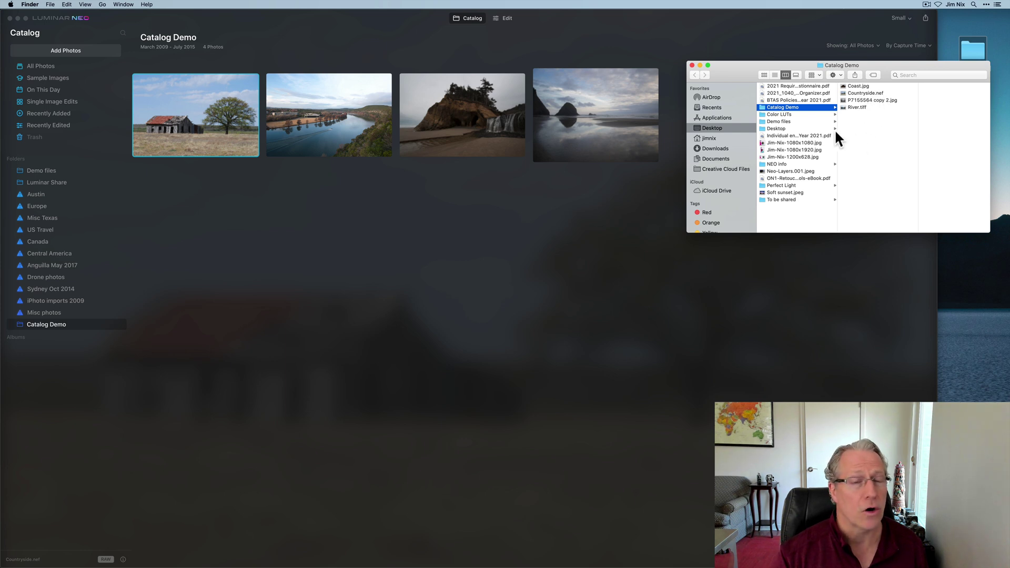
{"action": "left_click", "coordinate": [693, 65]}
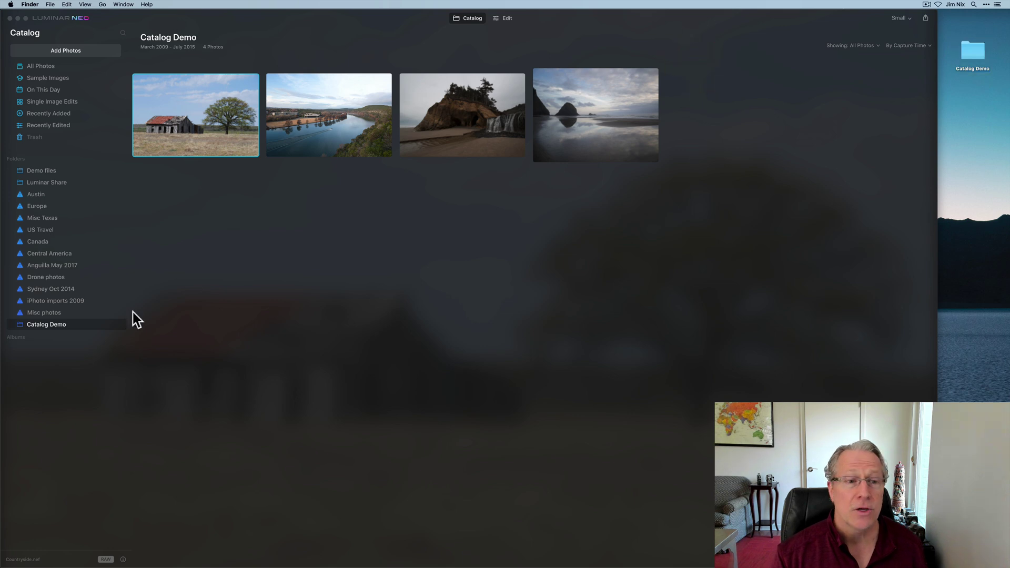
Step: Rename the Catalog Demo folder to Catalog Demo2 from Luminar's sidebar
{"action": "right_click", "coordinate": [45, 323]}
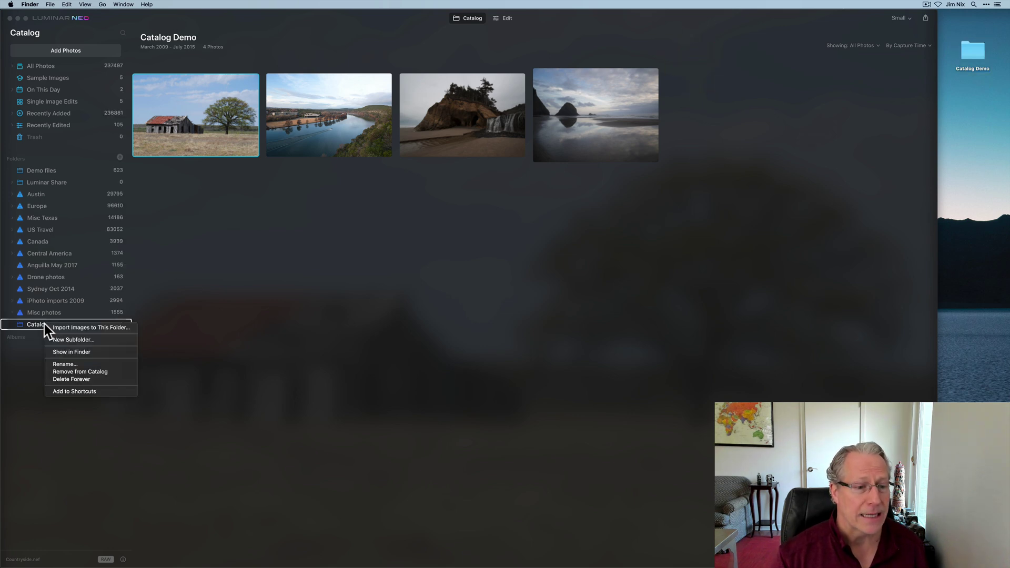
{"action": "left_click", "coordinate": [66, 364]}
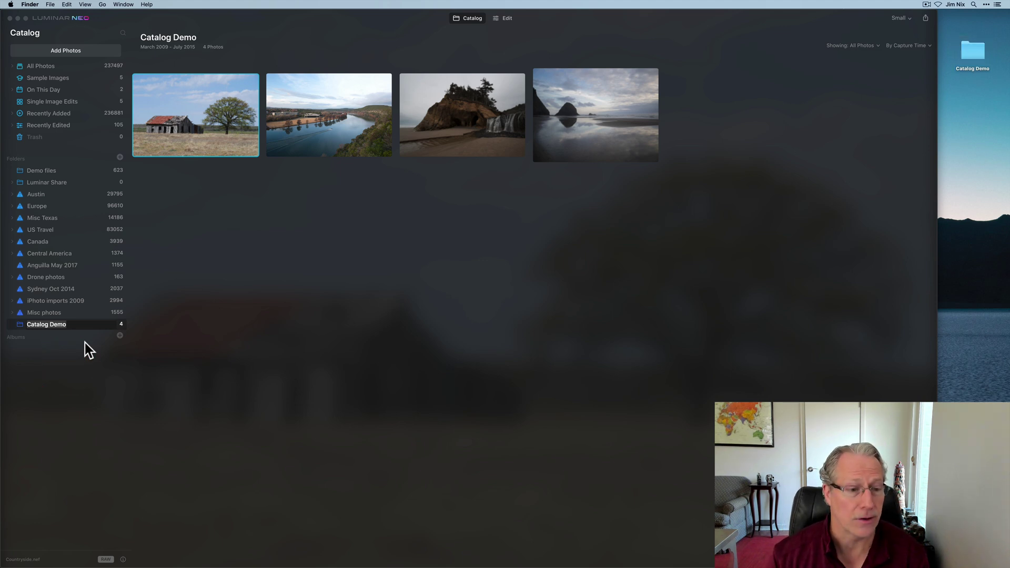
{"action": "left_click", "coordinate": [75, 324]}
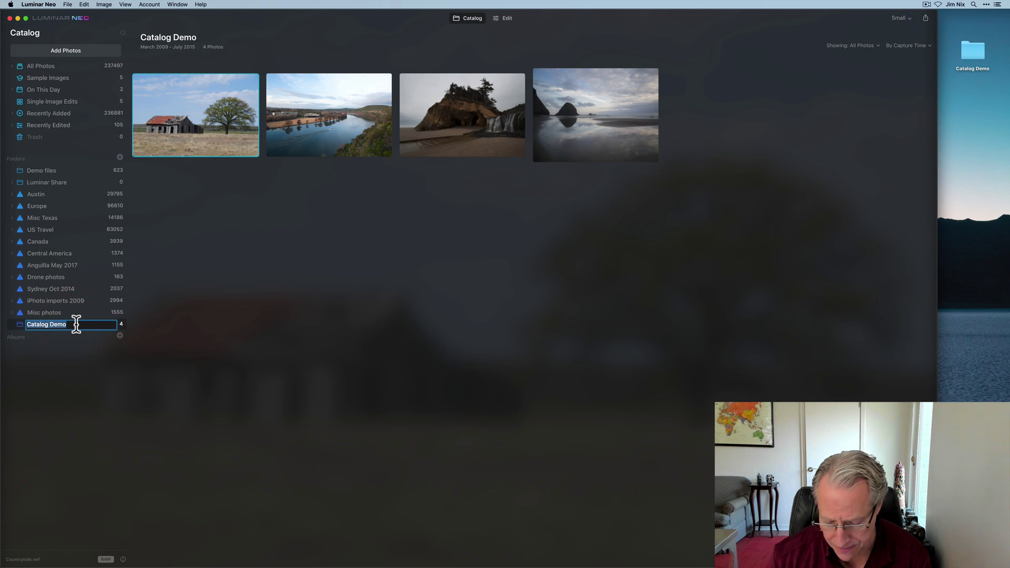
{"action": "key", "text": "Right"}
{"action": "type", "text": "2"}
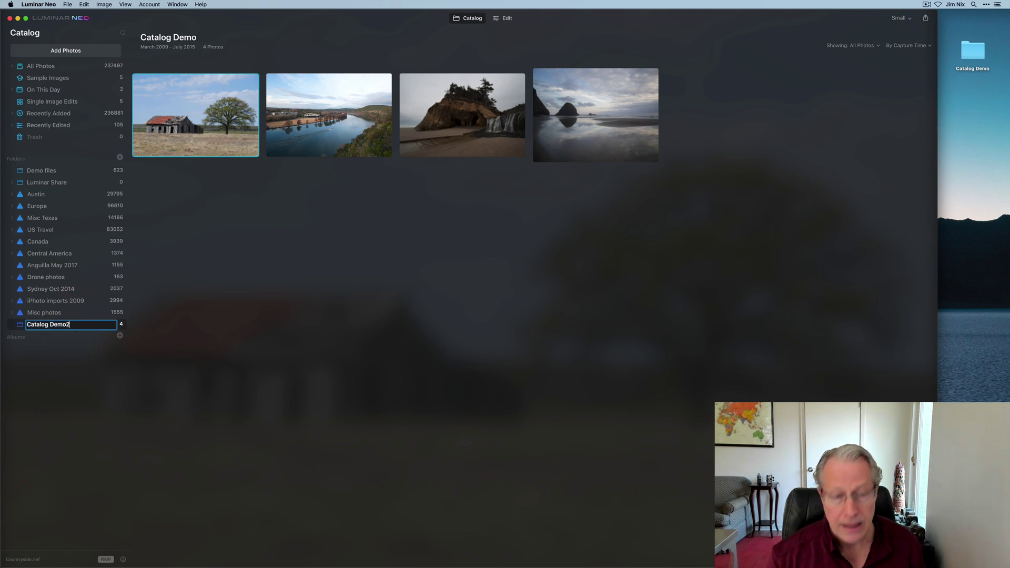
{"action": "key", "text": "Return"}
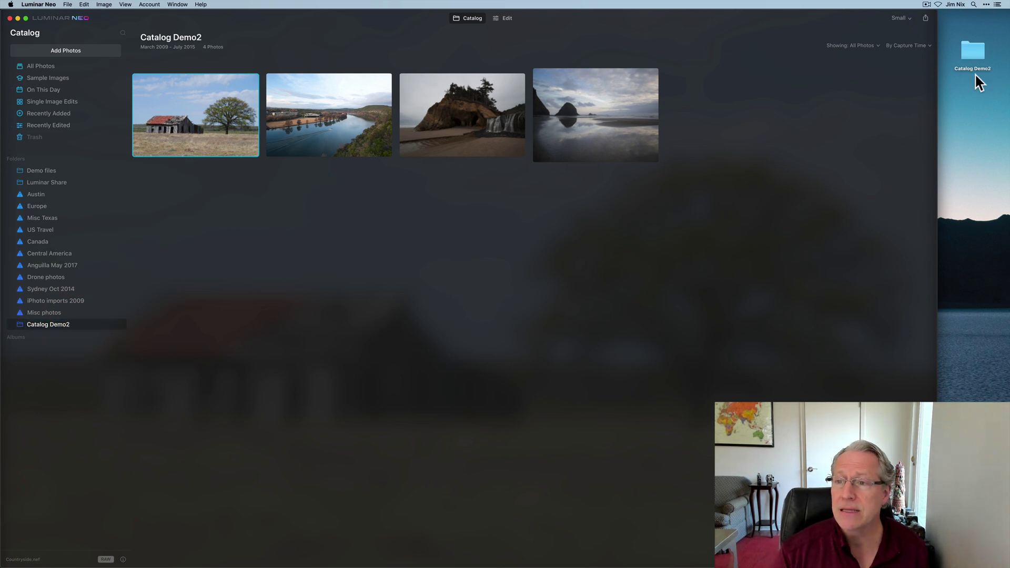
Step: Rename the desktop folder back to Catalog Demo in Finder
{"action": "left_click", "coordinate": [977, 45]}
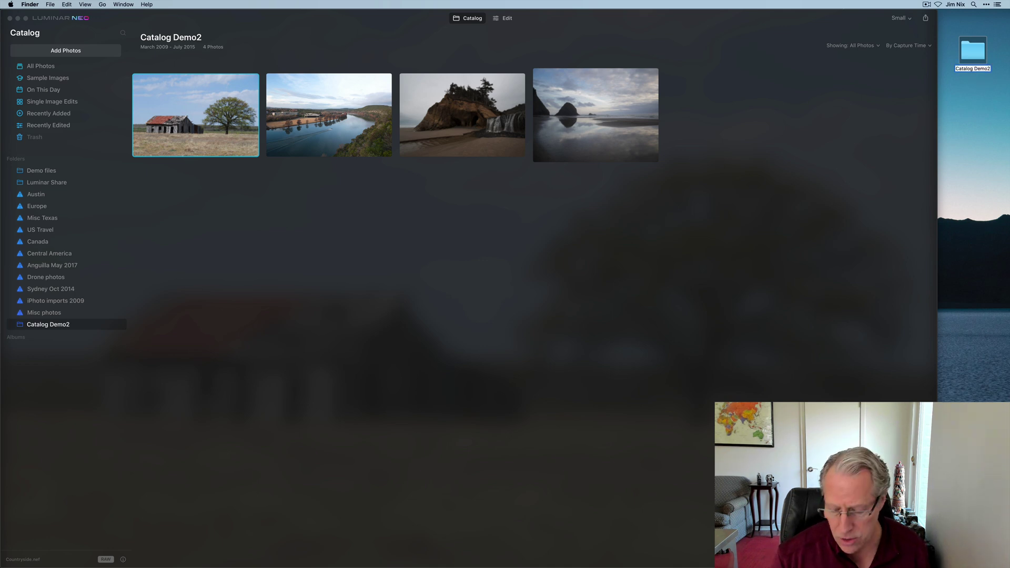
{"action": "key", "text": "BackSpace"}
{"action": "key", "text": "Return"}
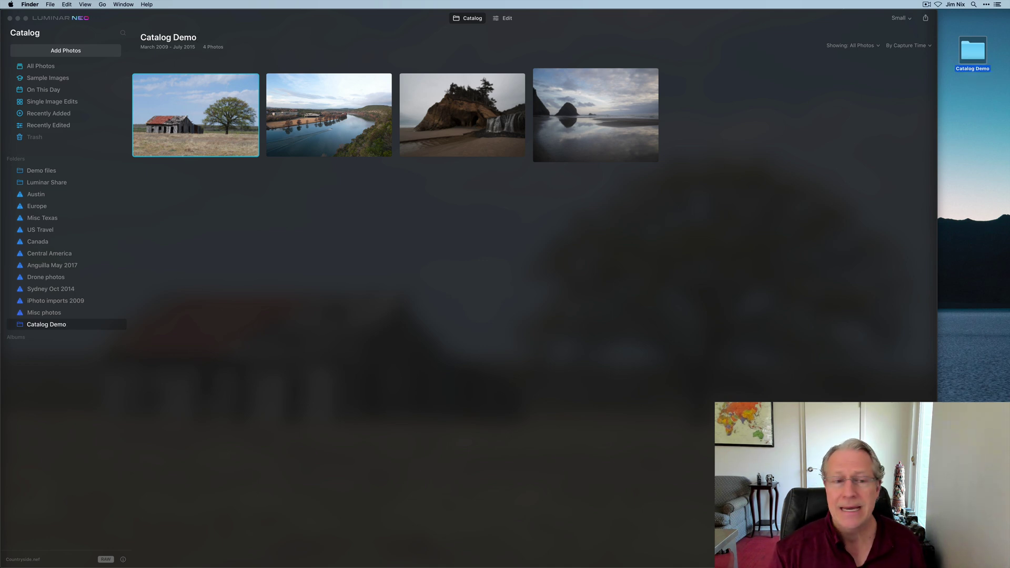
Step: Create a subfolder named To be edited inside Catalog Demo
{"action": "right_click", "coordinate": [50, 326]}
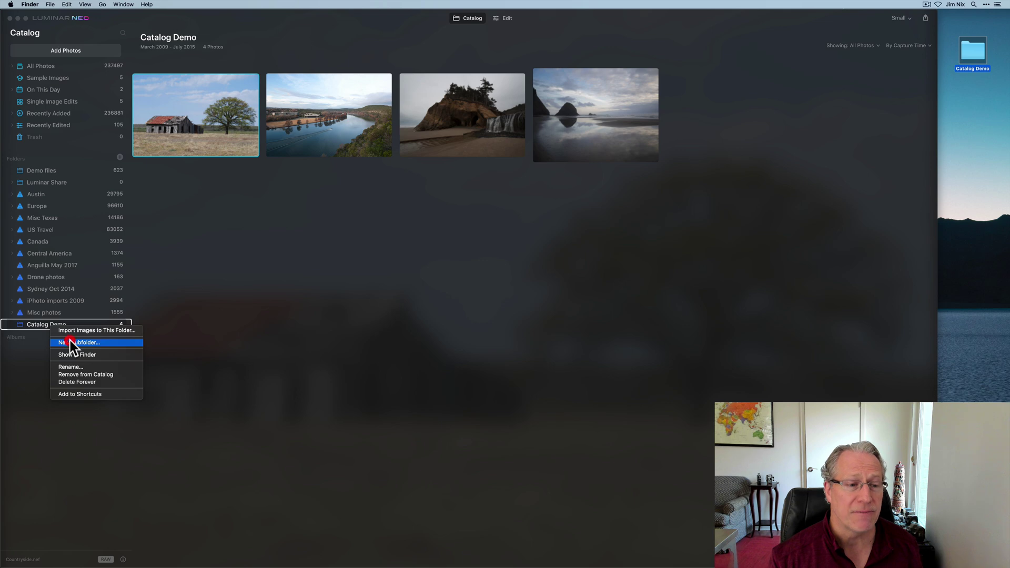
{"action": "left_click", "coordinate": [70, 340]}
{"action": "double_click", "coordinate": [66, 336]}
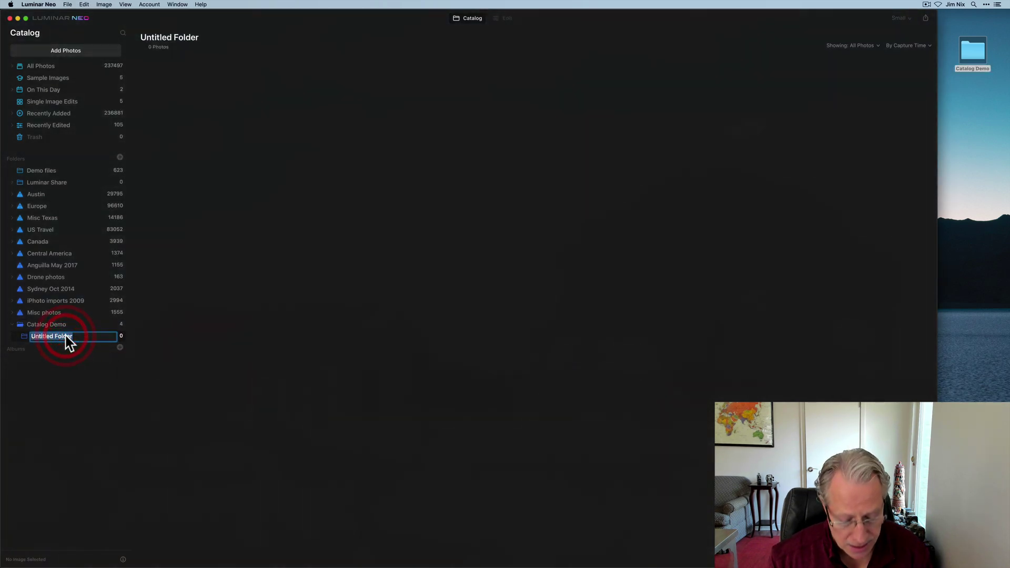
{"action": "type", "text": "Sunset"}
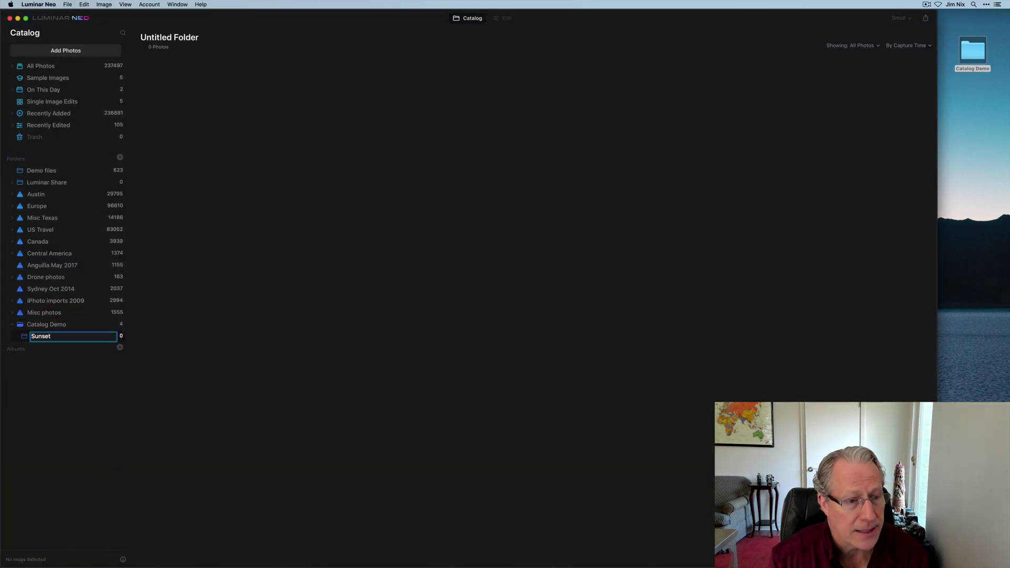
{"action": "type", "text": "s"}
{"action": "key", "text": "BackSpace"}
{"action": "key", "text": "BackSpace"}
{"action": "key", "text": "BackSpace"}
{"action": "key", "text": "BackSpace"}
{"action": "key", "text": "BackSpace"}
{"action": "key", "text": "BackSpace"}
{"action": "key", "text": "BackSpace"}
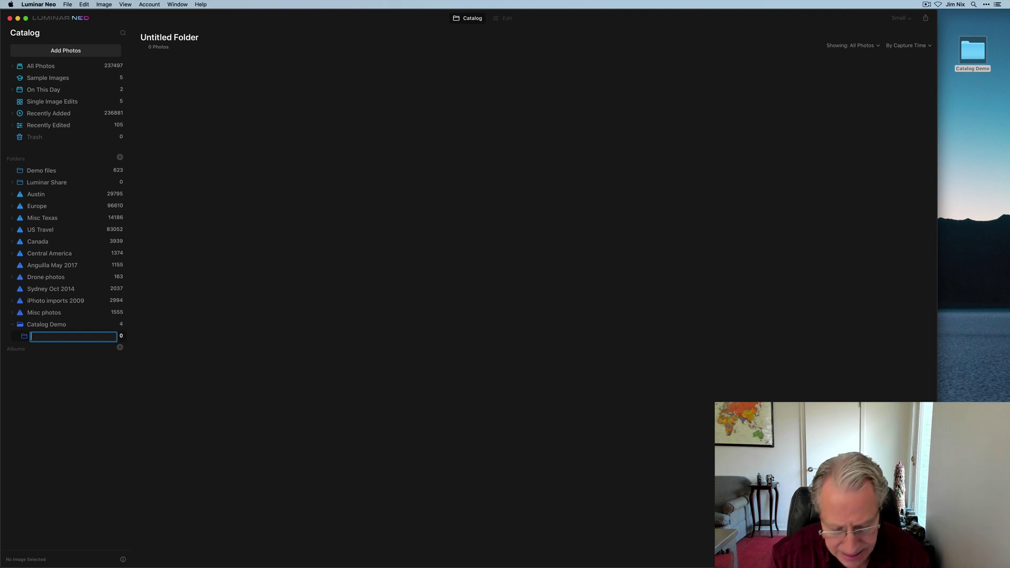
{"action": "type", "text": "To be edited"}
{"action": "left_click", "coordinate": [59, 328]}
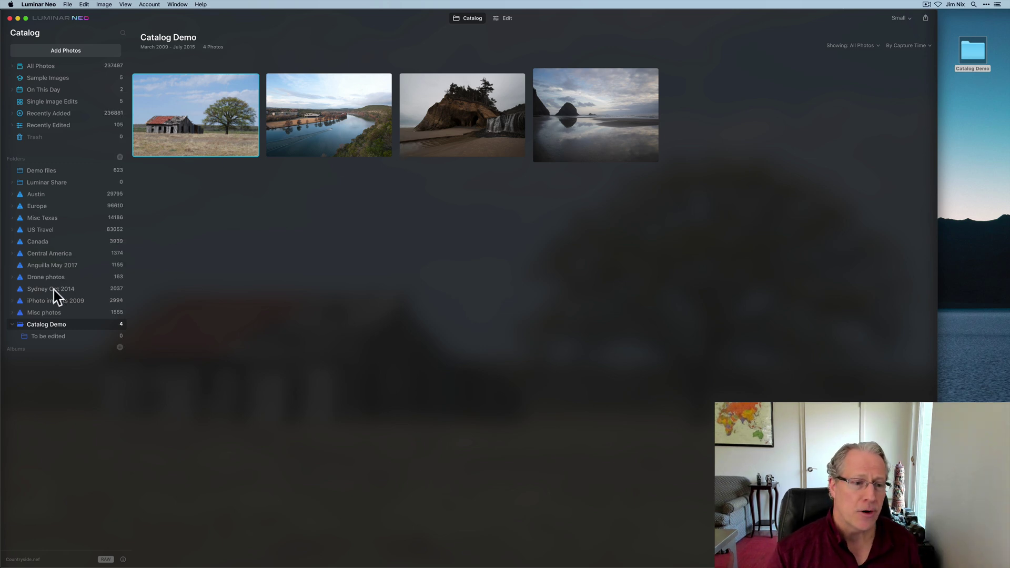
Step: Open To be edited and verify it exists inside Catalog Demo on disk
{"action": "left_click", "coordinate": [56, 337]}
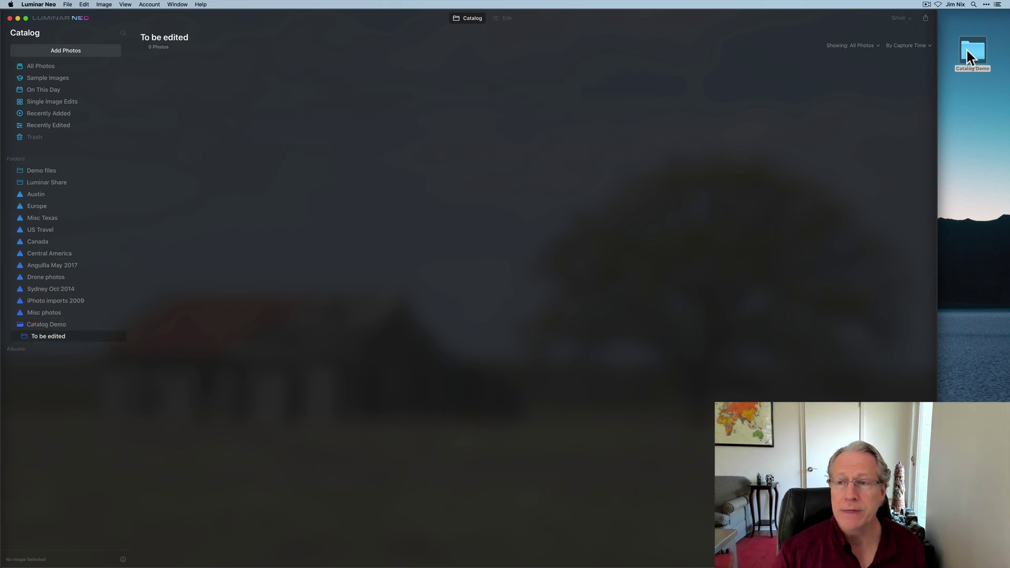
{"action": "double_click", "coordinate": [975, 48]}
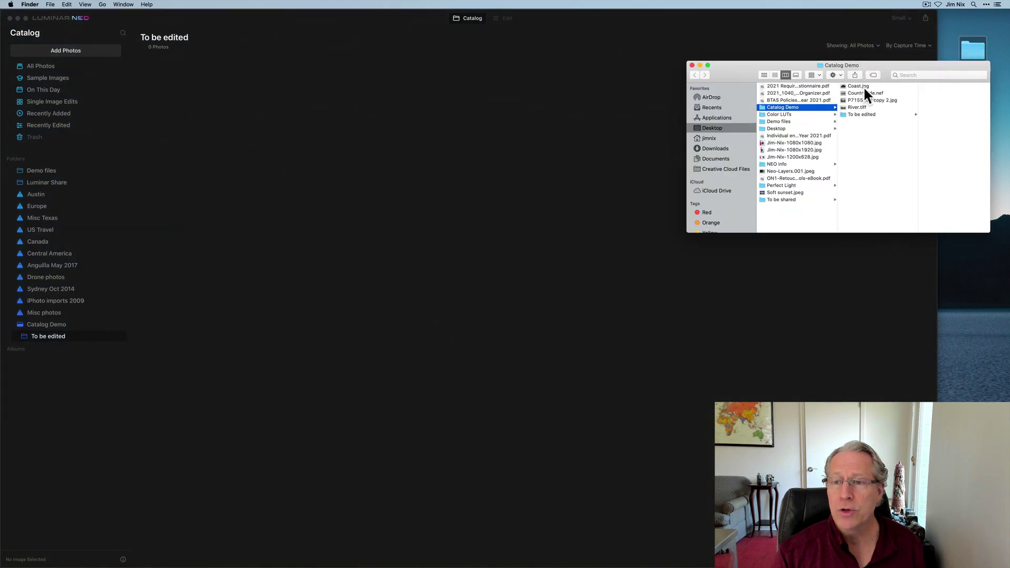
{"action": "left_click", "coordinate": [857, 115]}
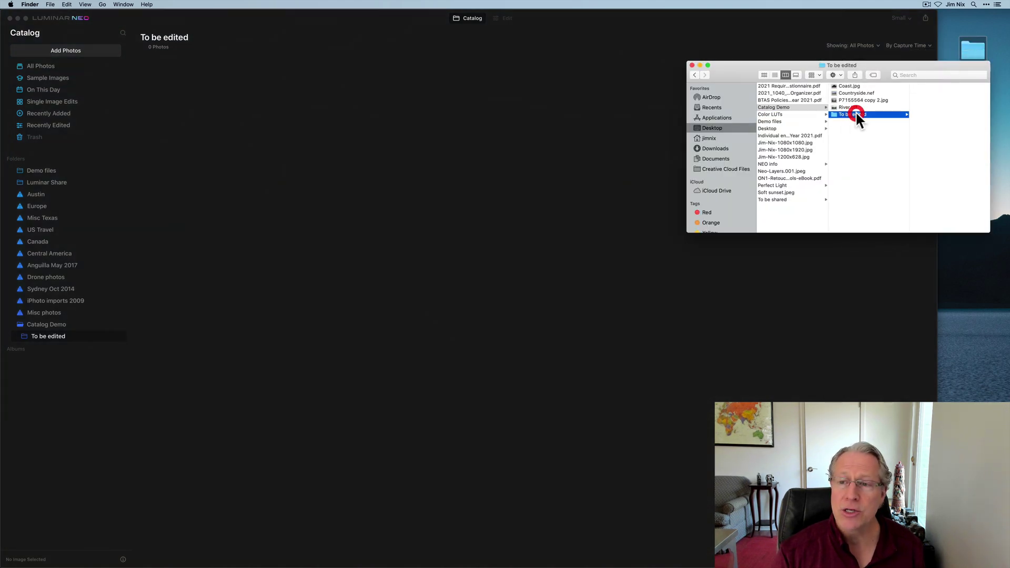
{"action": "left_click", "coordinate": [692, 64]}
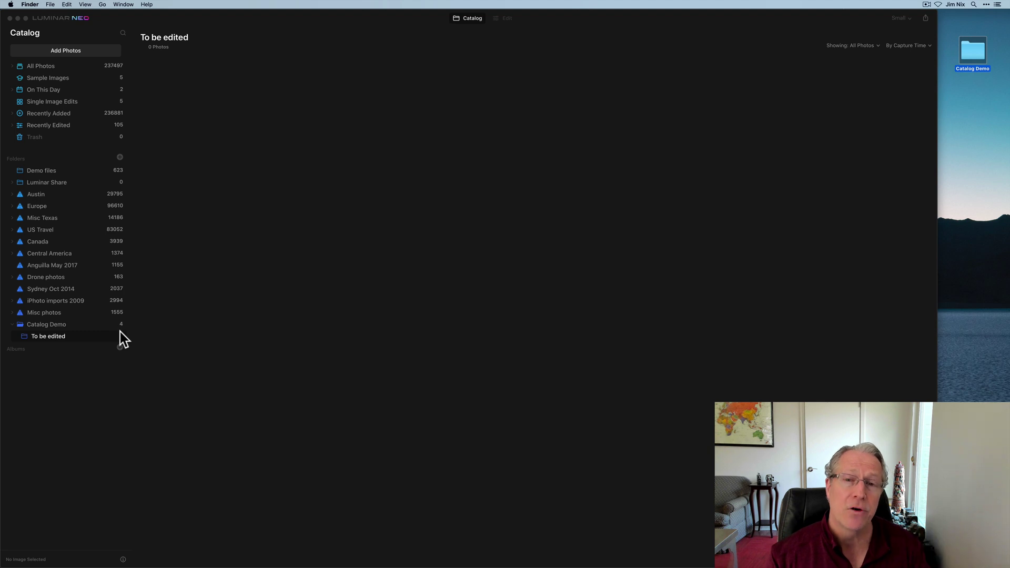
Step: Delete the To be edited subfolder forever and confirm the deletion
{"action": "right_click", "coordinate": [62, 335]}
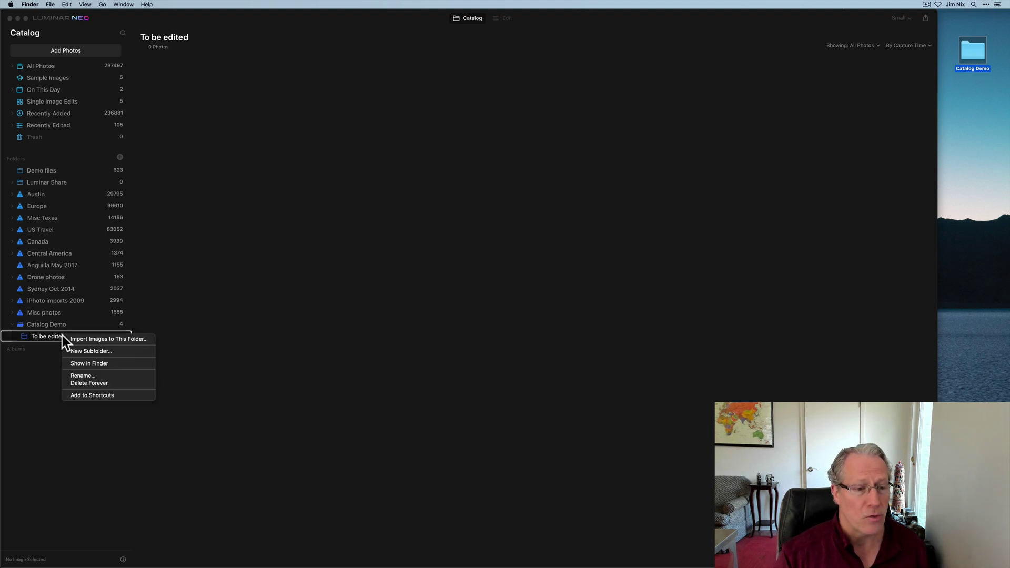
{"action": "left_click", "coordinate": [83, 382]}
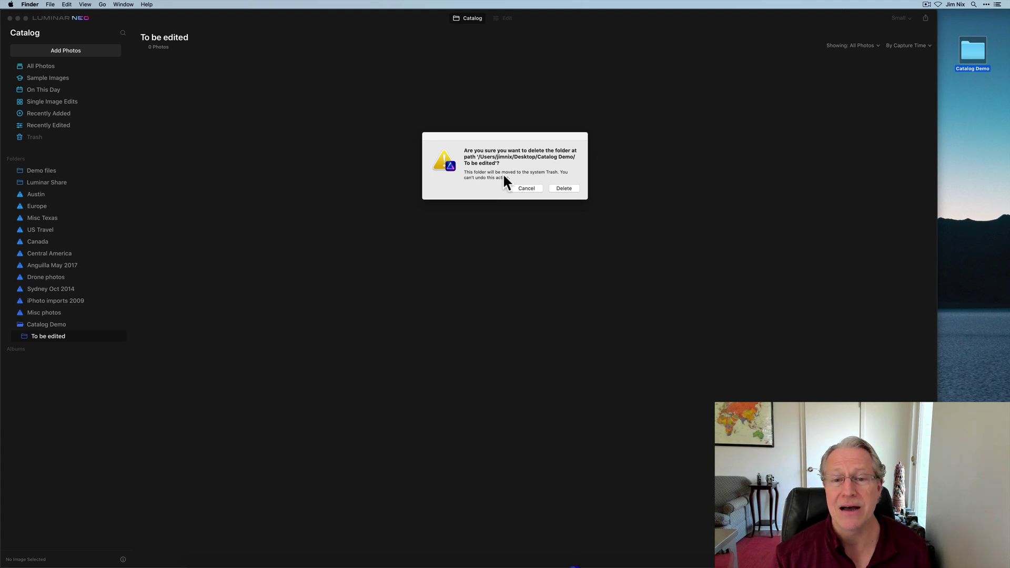
{"action": "left_click", "coordinate": [561, 189]}
{"action": "scroll", "coordinate": [562, 189], "scroll_direction": "down", "scroll_amount": 10}
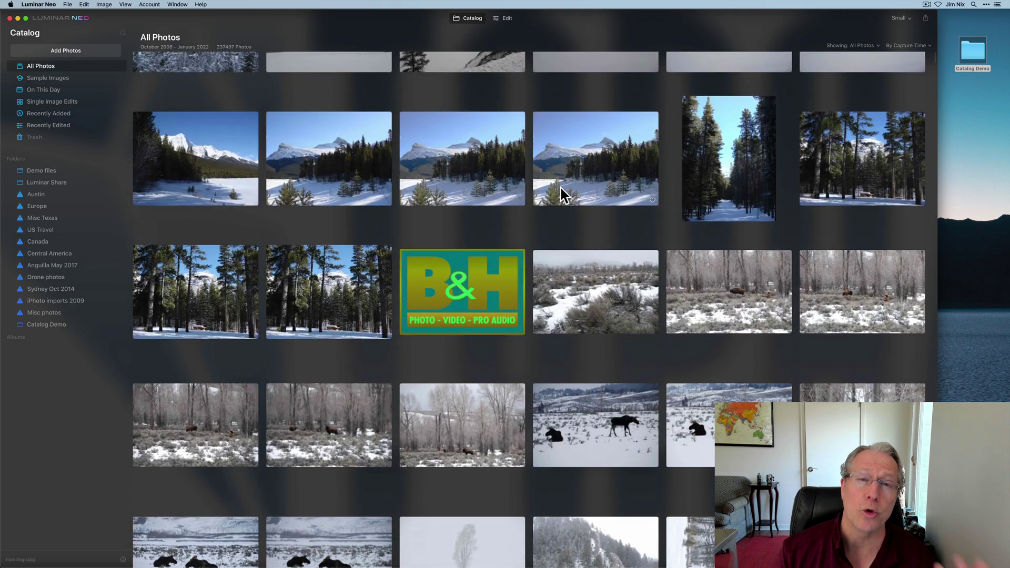
{"action": "scroll", "coordinate": [561, 189], "scroll_direction": "down", "scroll_amount": 15}
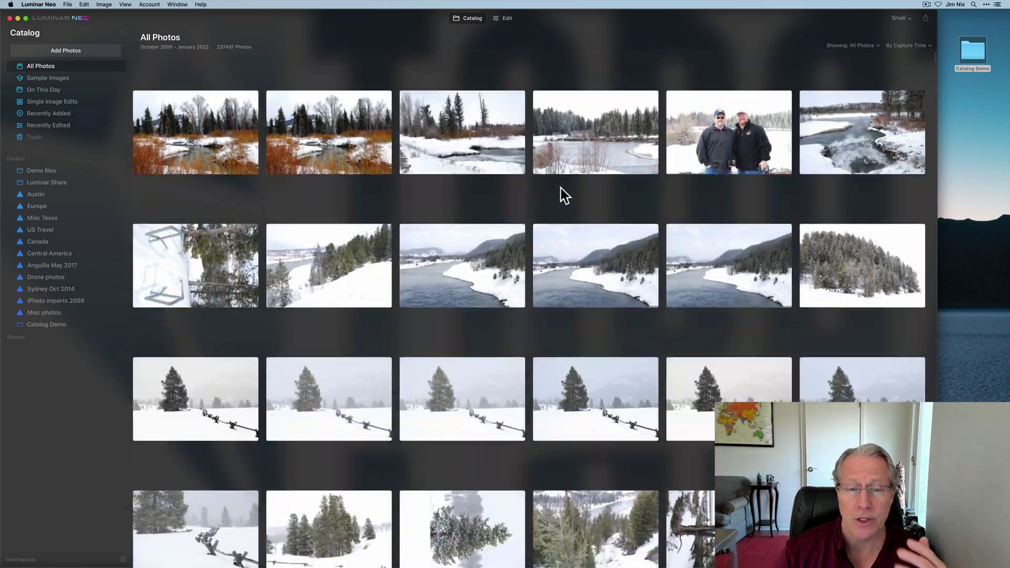
{"action": "scroll", "coordinate": [561, 188], "scroll_direction": "down", "scroll_amount": 2}
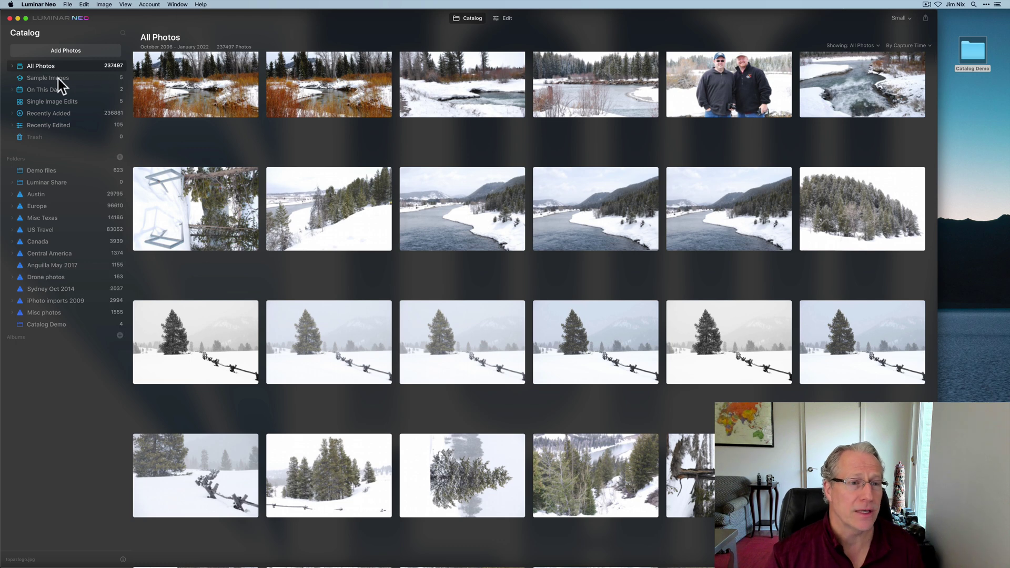
Step: Move the barn photo from Catalog Demo into Trash and view Trash
{"action": "left_click", "coordinate": [50, 325]}
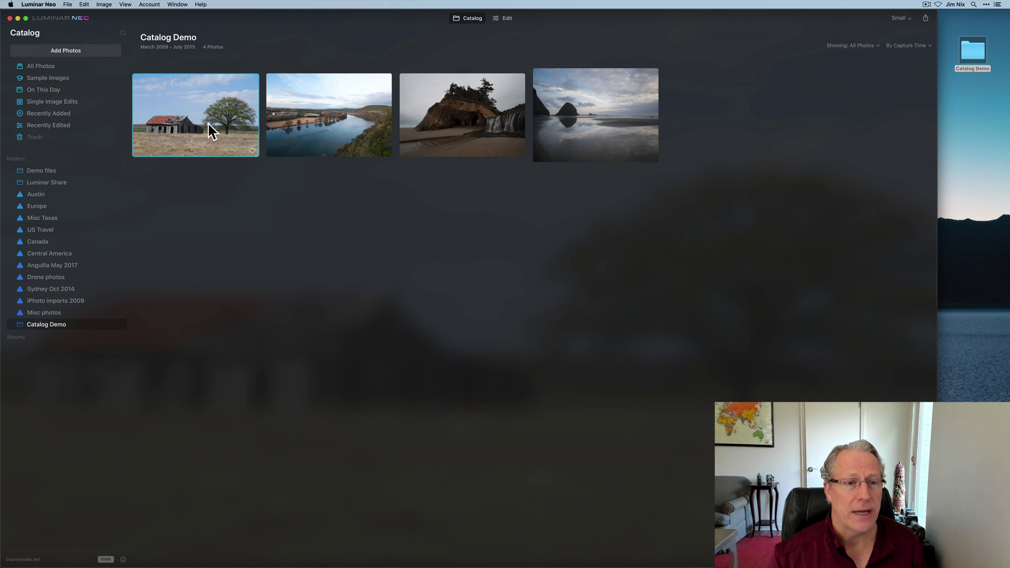
{"action": "left_click_drag", "start_coordinate": [192, 119], "coordinate": [49, 142]}
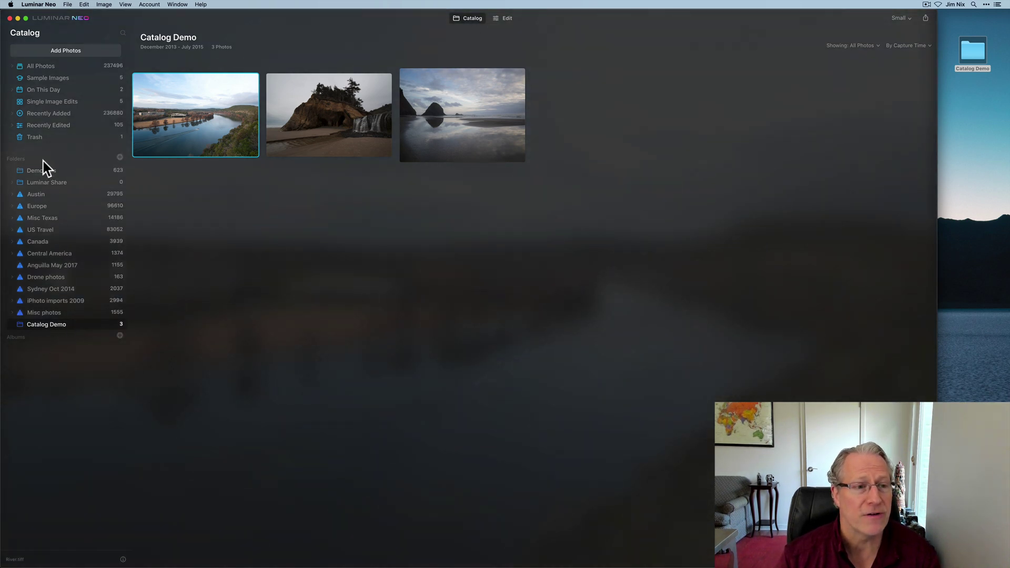
{"action": "left_click", "coordinate": [36, 138]}
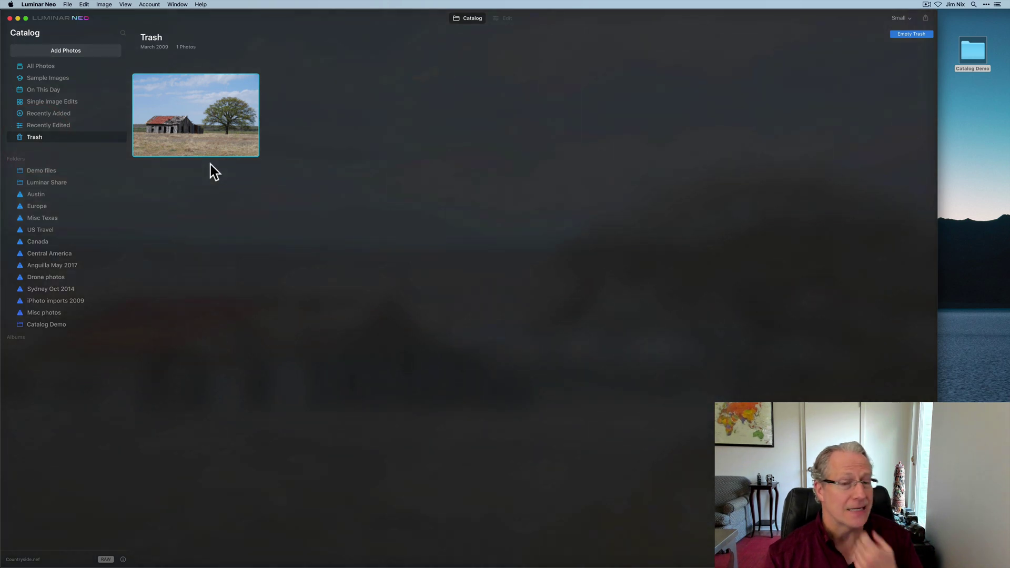
{"action": "left_click", "coordinate": [912, 36]}
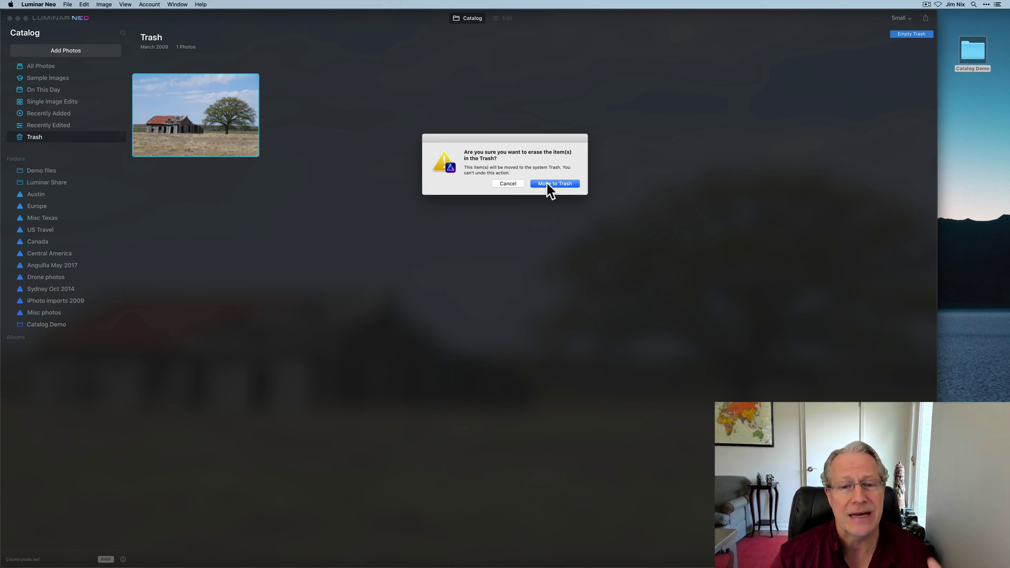
{"action": "left_click", "coordinate": [514, 184]}
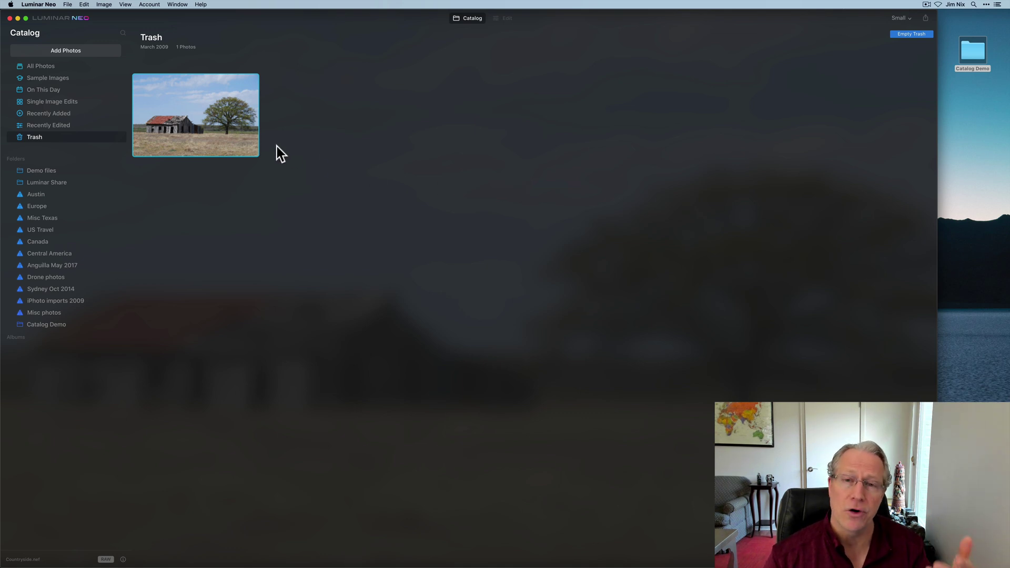
Step: Drag the barn photo from Trash back into Catalog Demo and view it
{"action": "left_click_drag", "start_coordinate": [253, 145], "coordinate": [74, 325]}
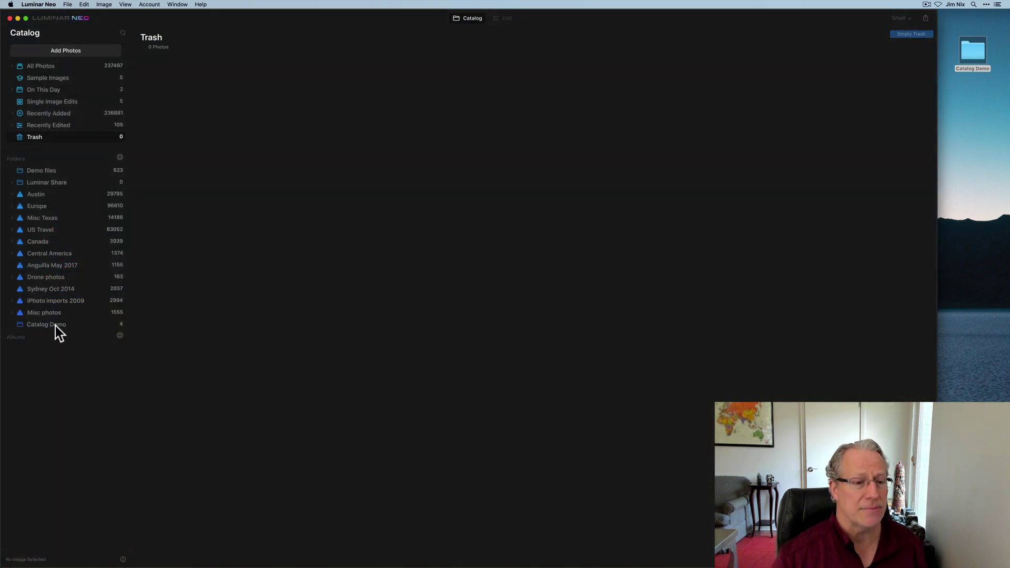
{"action": "left_click", "coordinate": [55, 327]}
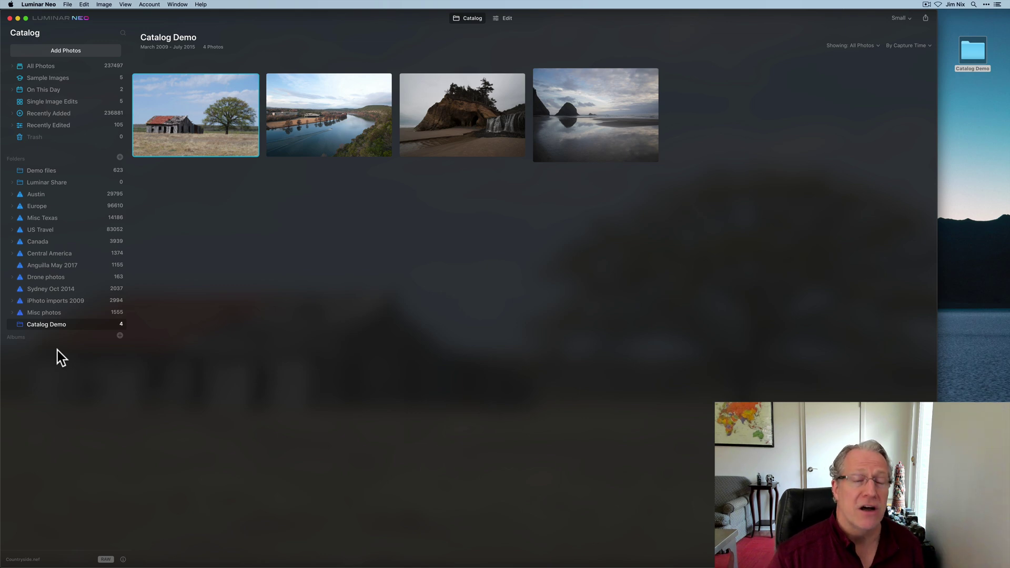
Step: Select ten photos in Demo files, starting from the canal photo
{"action": "left_click", "coordinate": [87, 171]}
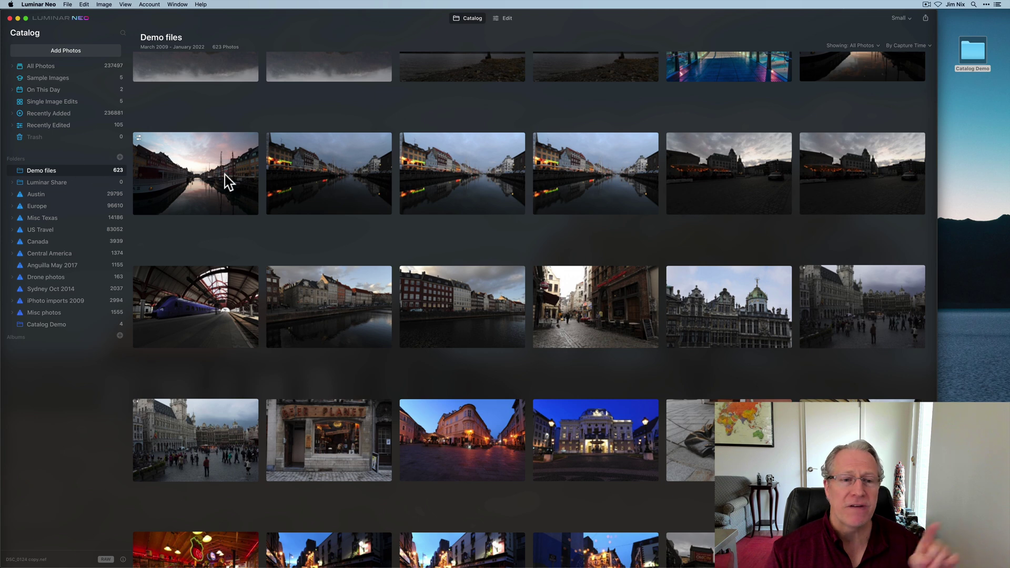
{"action": "scroll", "coordinate": [547, 200], "scroll_direction": "up", "scroll_amount": 2}
{"action": "scroll", "coordinate": [551, 200], "scroll_direction": "up", "scroll_amount": 2}
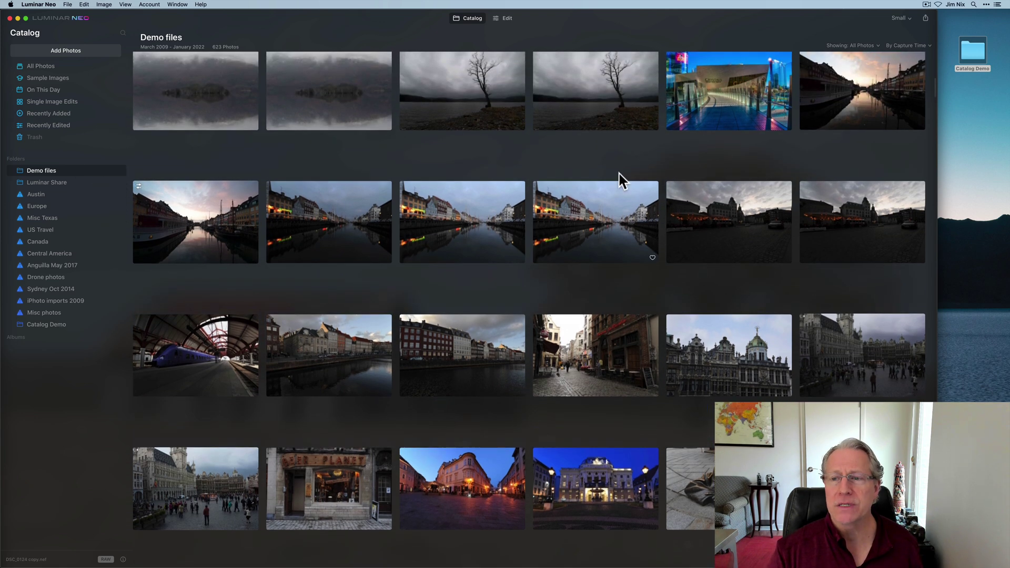
{"action": "left_click", "coordinate": [862, 95]}
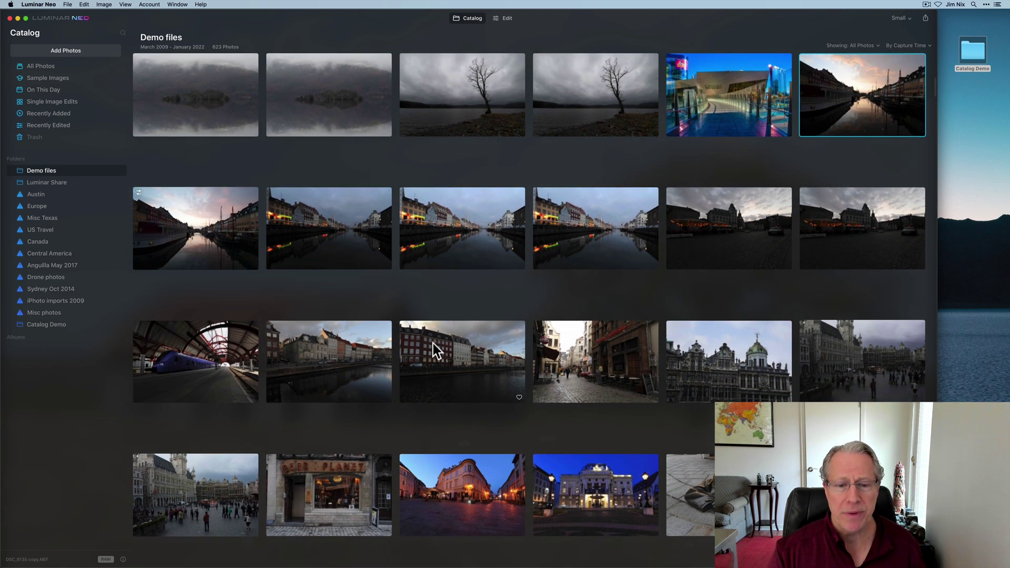
{"action": "left_click", "coordinate": [437, 352], "text": "shift"}
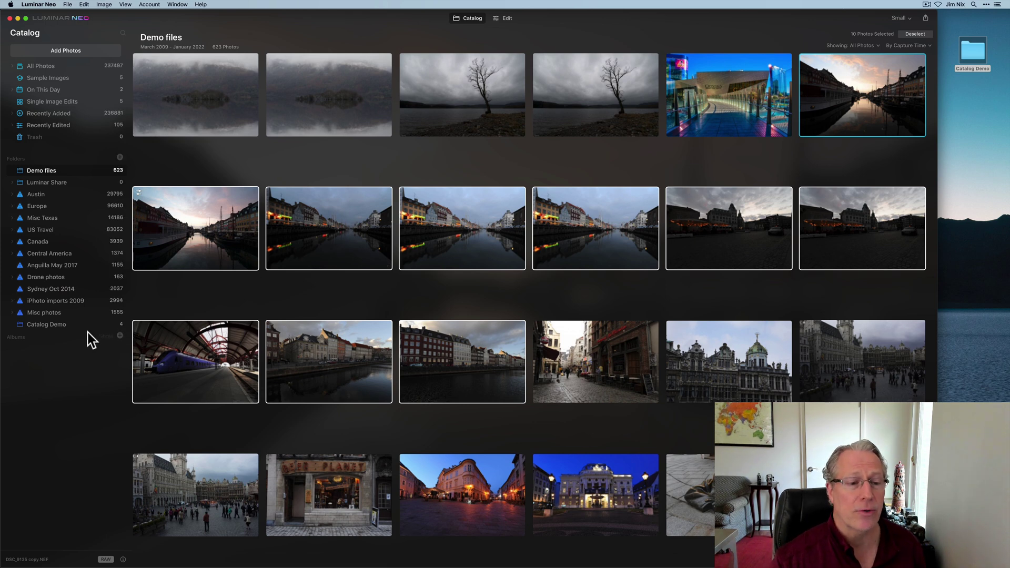
Step: Create a new album from the selection and name it Copenhagen
{"action": "left_click", "coordinate": [121, 335]}
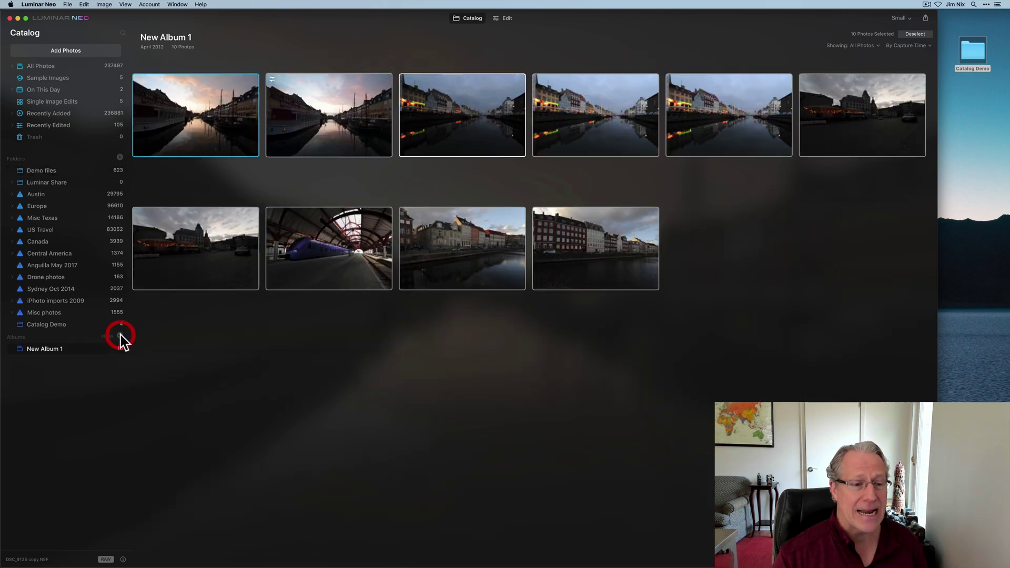
{"action": "left_click", "coordinate": [67, 350]}
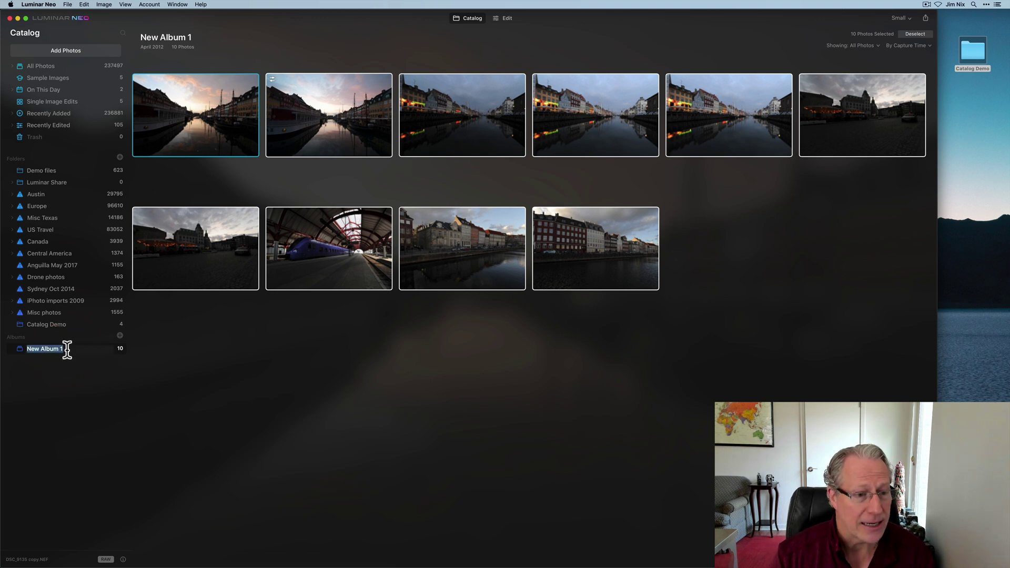
{"action": "double_click", "coordinate": [67, 350]}
{"action": "type", "text": "Copenhagen"}
{"action": "key", "text": "Return"}
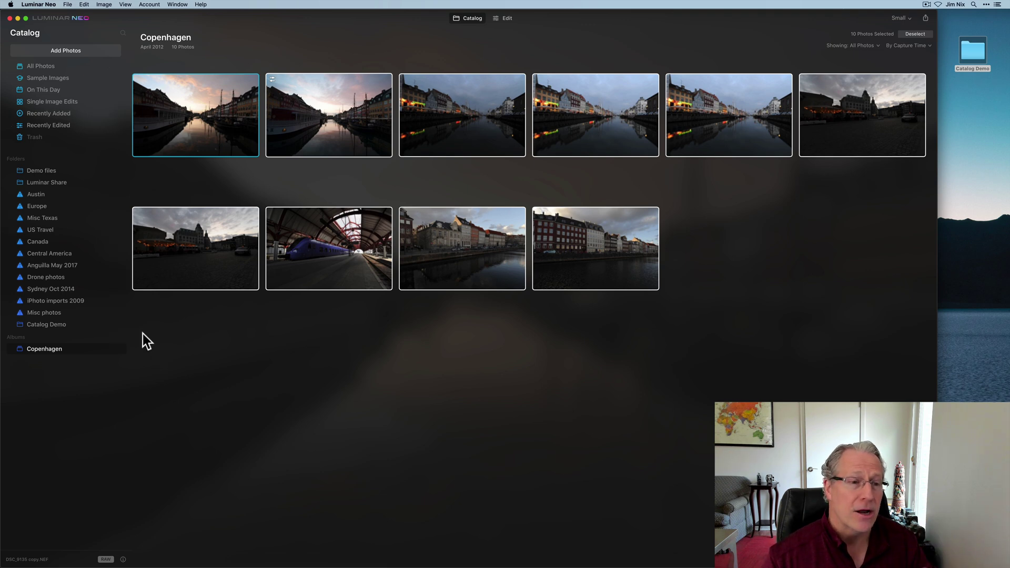
Step: Drag the barn photo from Catalog Demo into the Copenhagen album and view it
{"action": "left_click", "coordinate": [64, 171]}
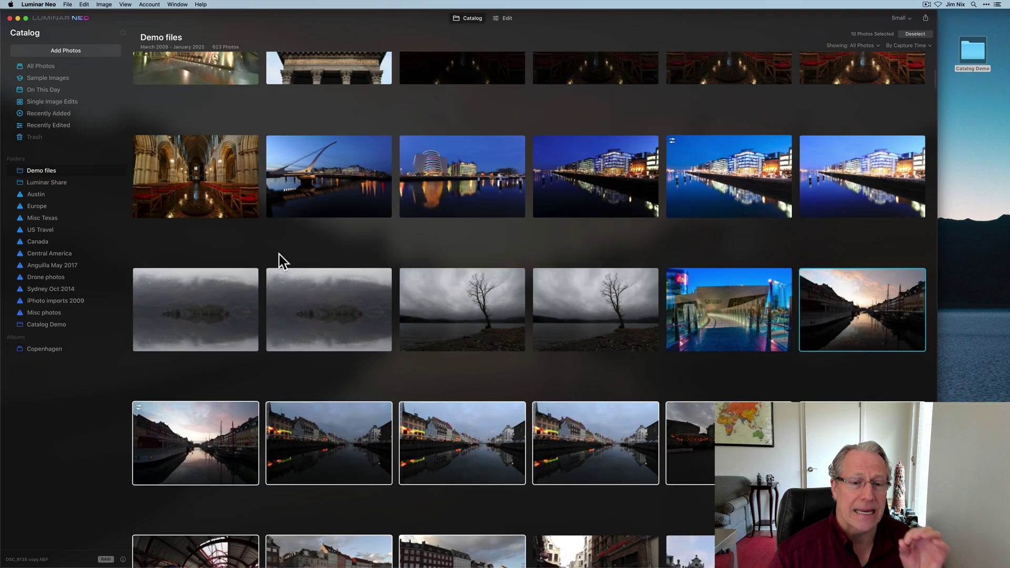
{"action": "scroll", "coordinate": [279, 253], "scroll_direction": "down", "scroll_amount": 1}
{"action": "left_click", "coordinate": [54, 325]}
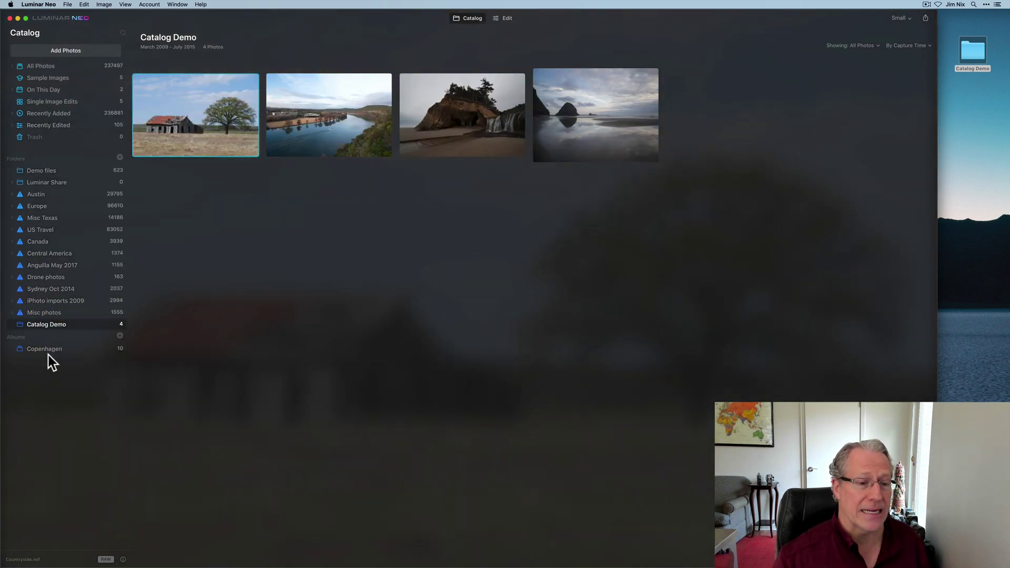
{"action": "left_click_drag", "start_coordinate": [214, 124], "coordinate": [57, 353]}
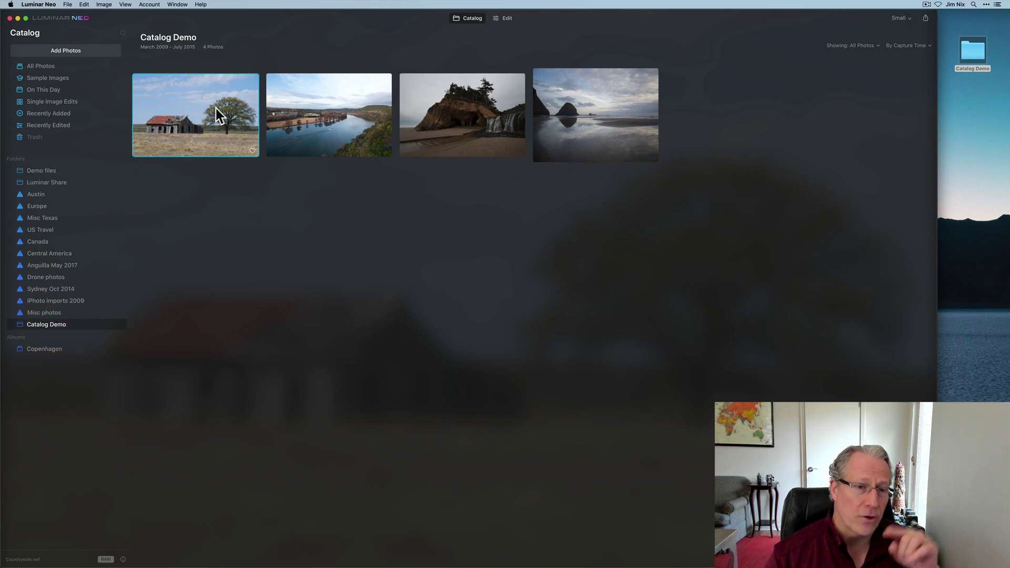
{"action": "left_click", "coordinate": [56, 351]}
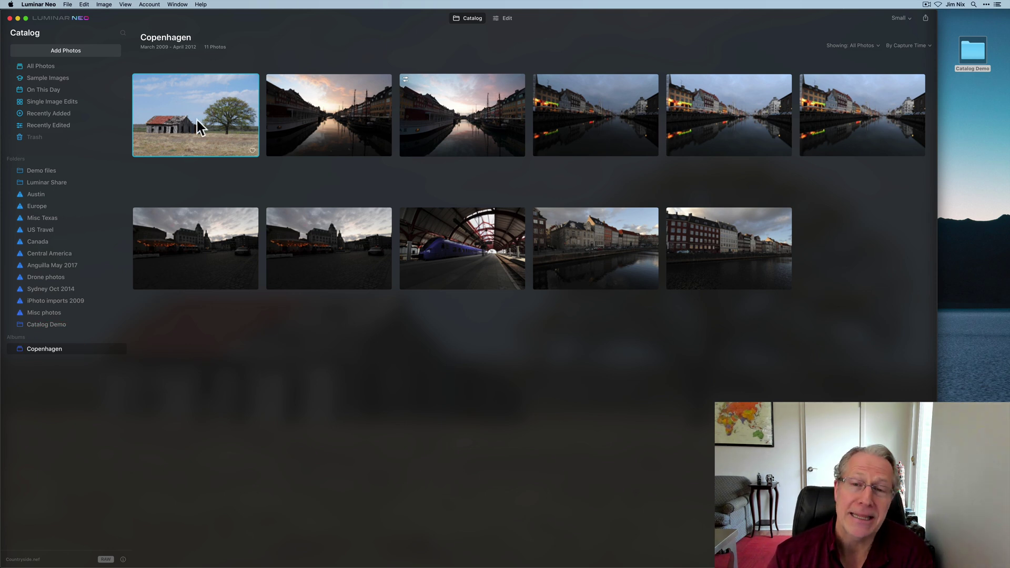
Step: Remove the barn photo from the Copenhagen album, check Catalog Demo and the empty Trash, then return to Copenhagen
{"action": "right_click", "coordinate": [197, 123]}
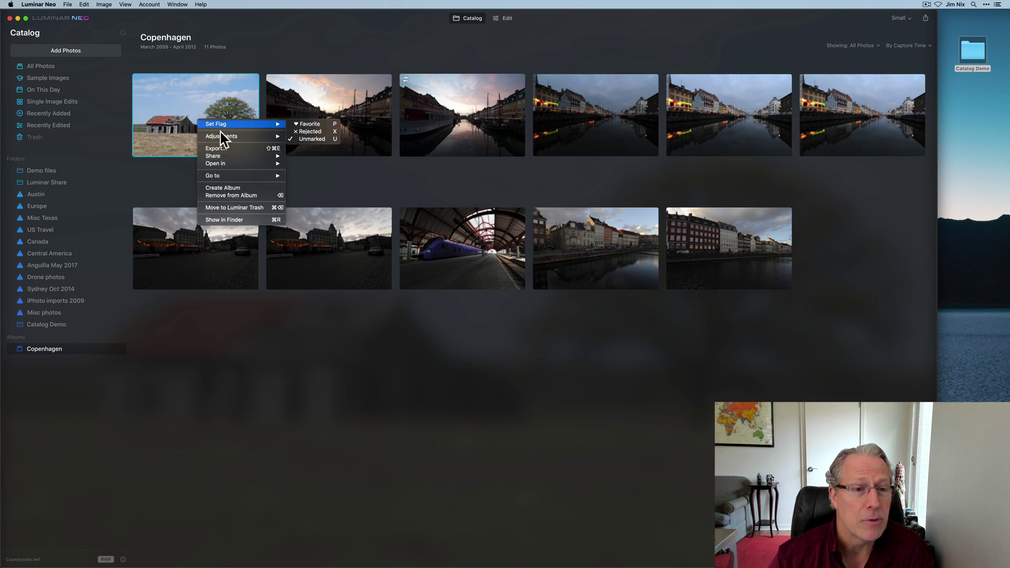
{"action": "left_click", "coordinate": [240, 196]}
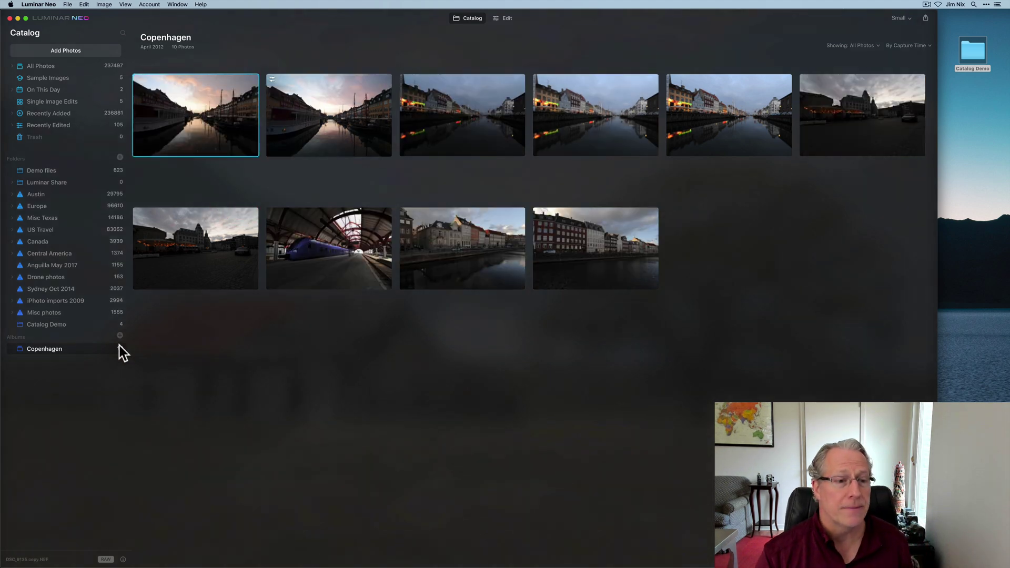
{"action": "left_click", "coordinate": [50, 324]}
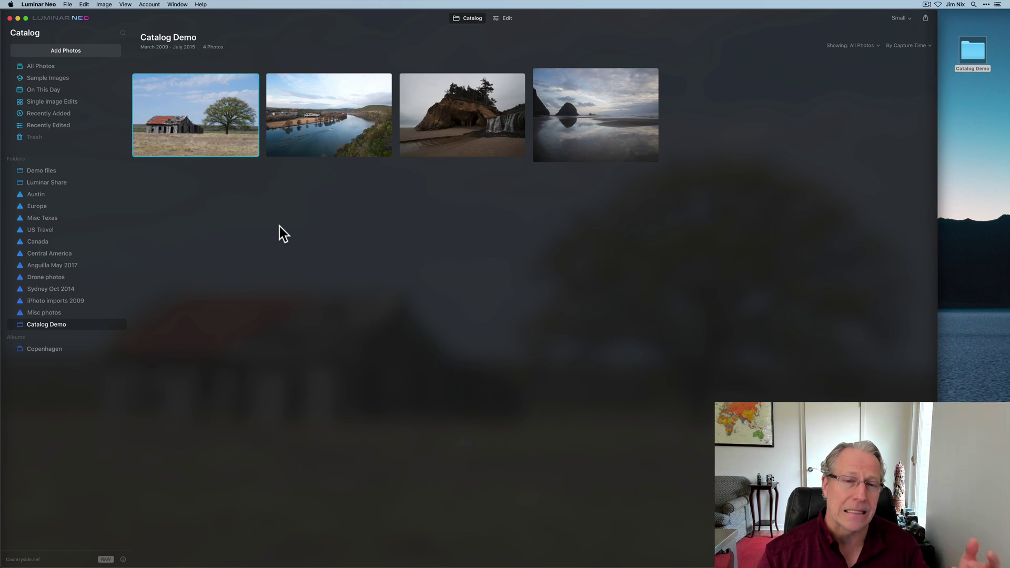
{"action": "mouse_move", "coordinate": [79, 118]}
{"action": "left_click", "coordinate": [38, 139]}
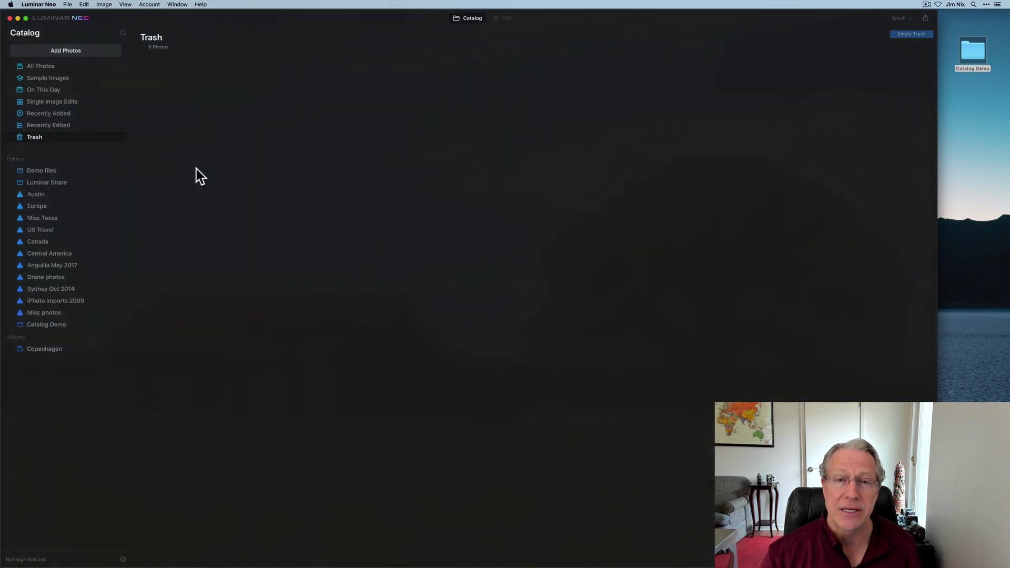
{"action": "left_click", "coordinate": [45, 350]}
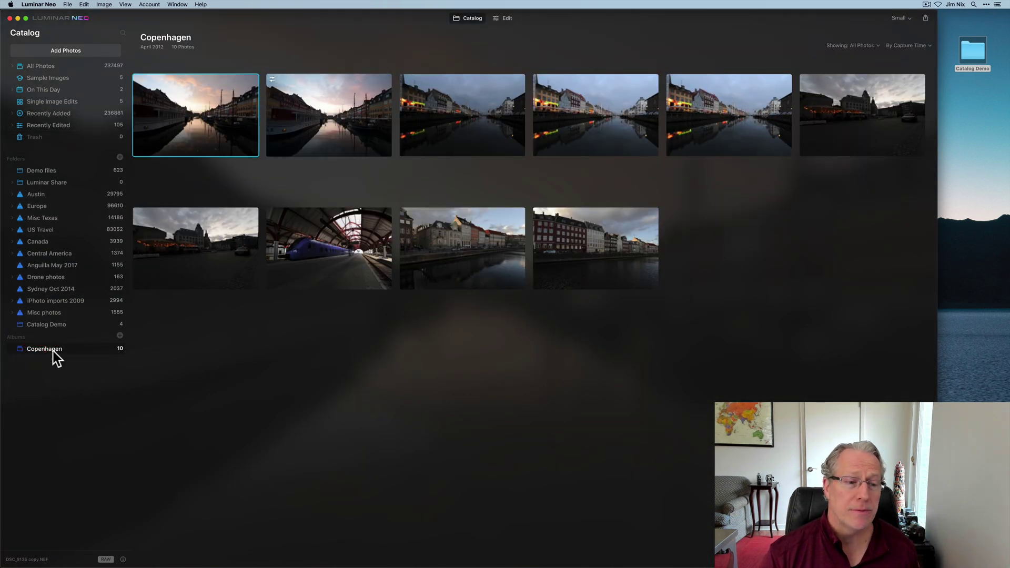
Step: Look at the Copenhagen album's options without changes, then show the Catalog Demo folder's four photos
{"action": "right_click", "coordinate": [53, 352]}
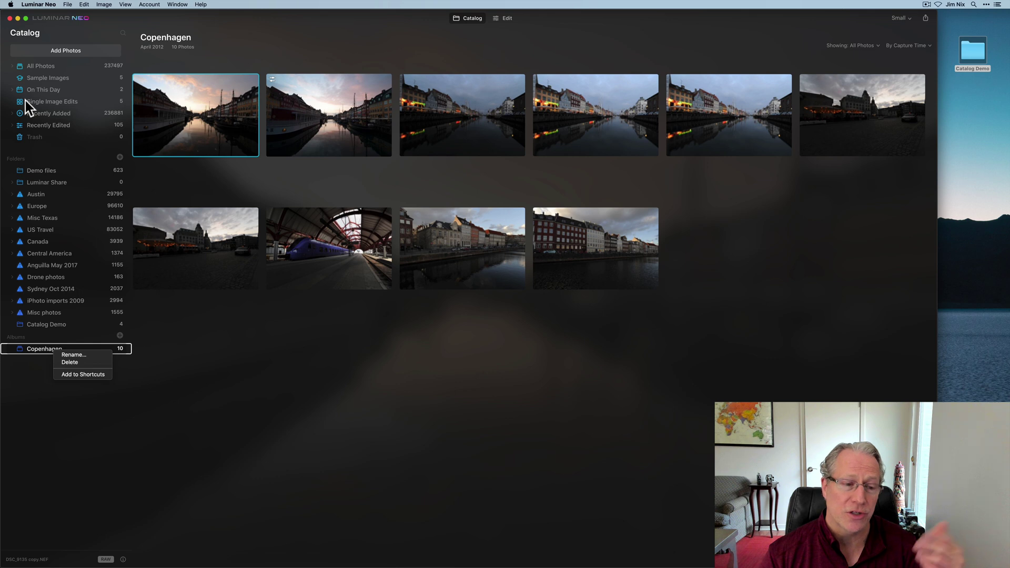
{"action": "left_click", "coordinate": [35, 397]}
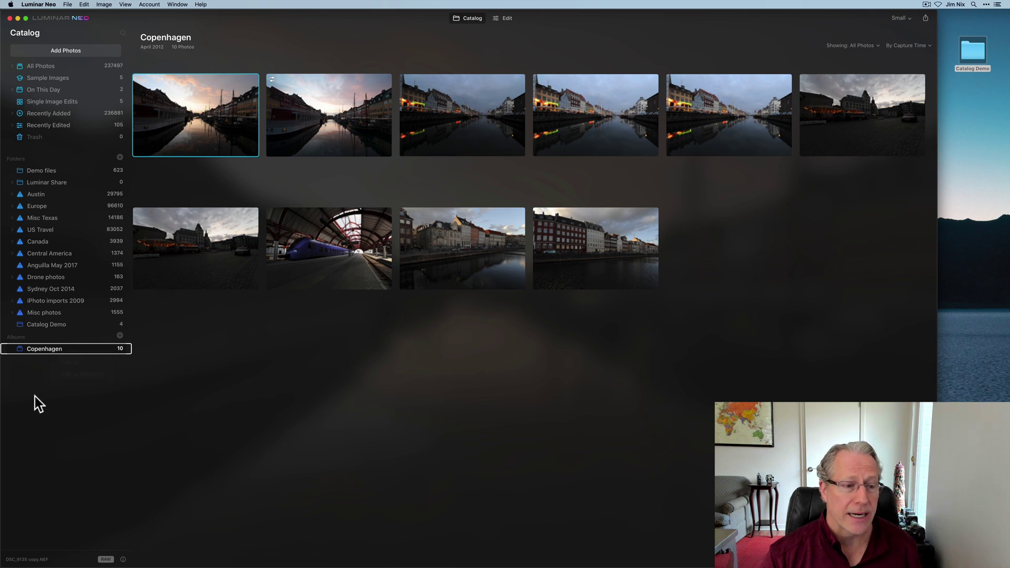
{"action": "left_click", "coordinate": [60, 324]}
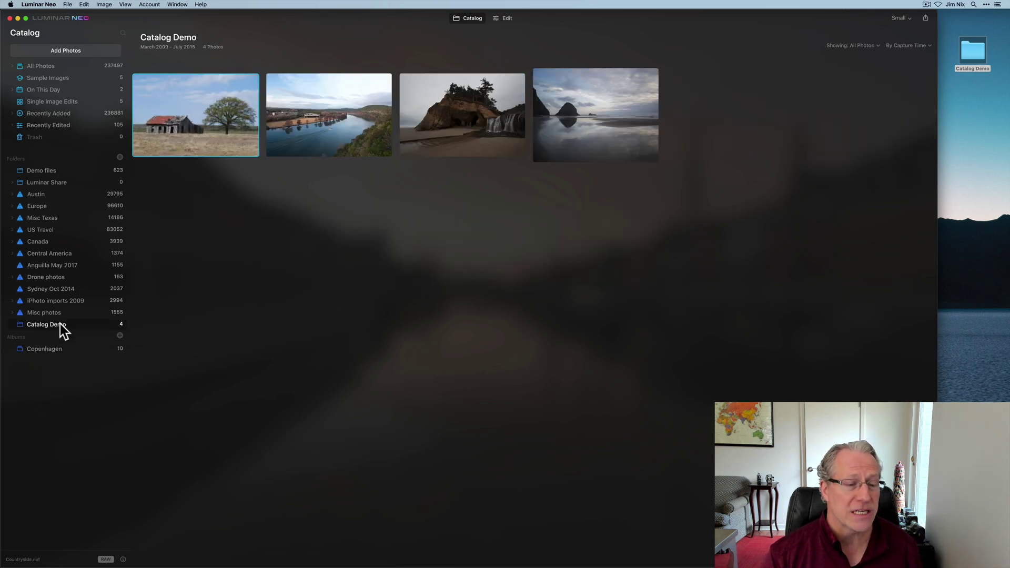
Step: Look at Catalog Demo's folder options without changes, then show the 623-photo Demo files folder
{"action": "right_click", "coordinate": [61, 324]}
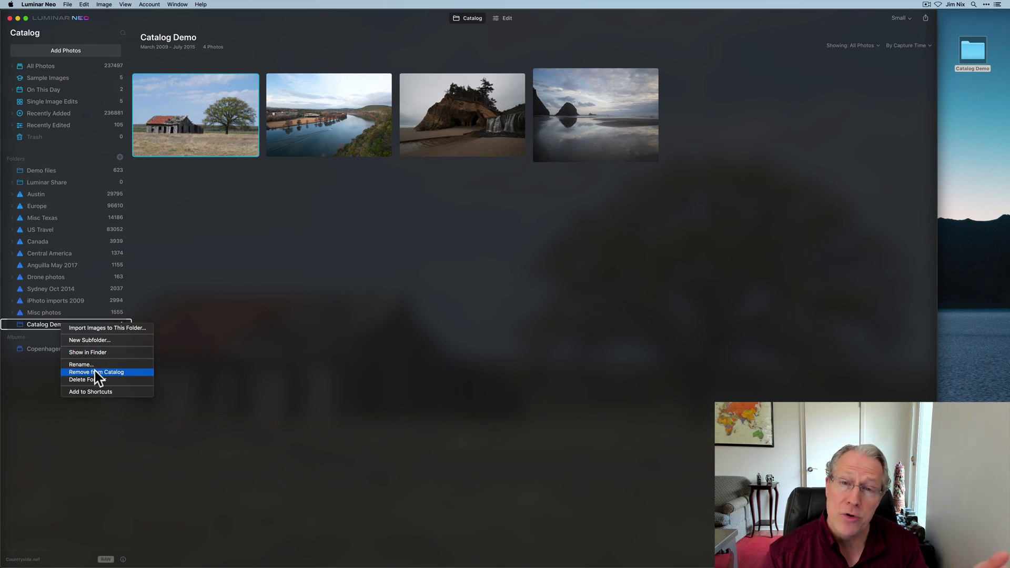
{"action": "left_click", "coordinate": [204, 347]}
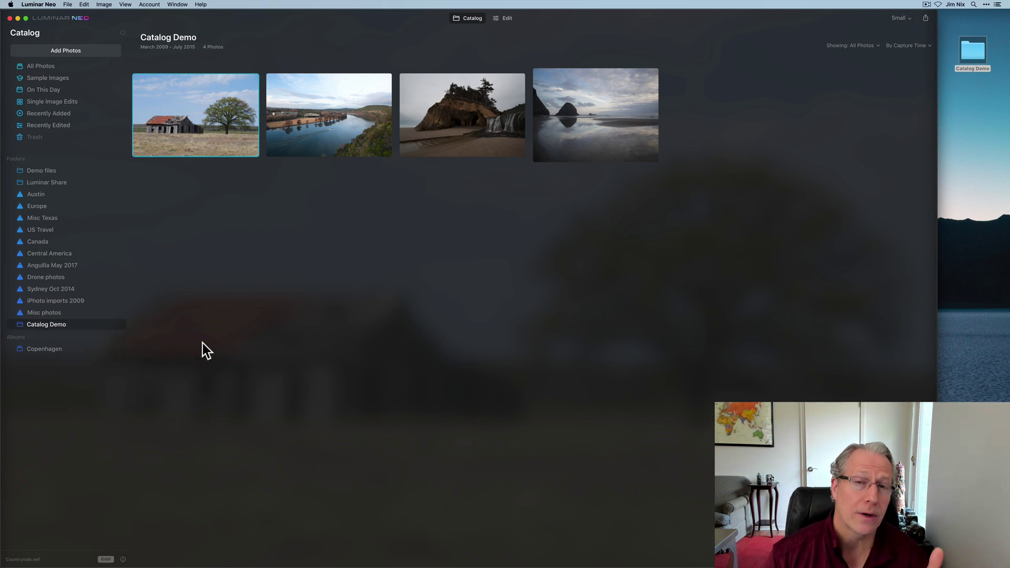
{"action": "mouse_move", "coordinate": [100, 276]}
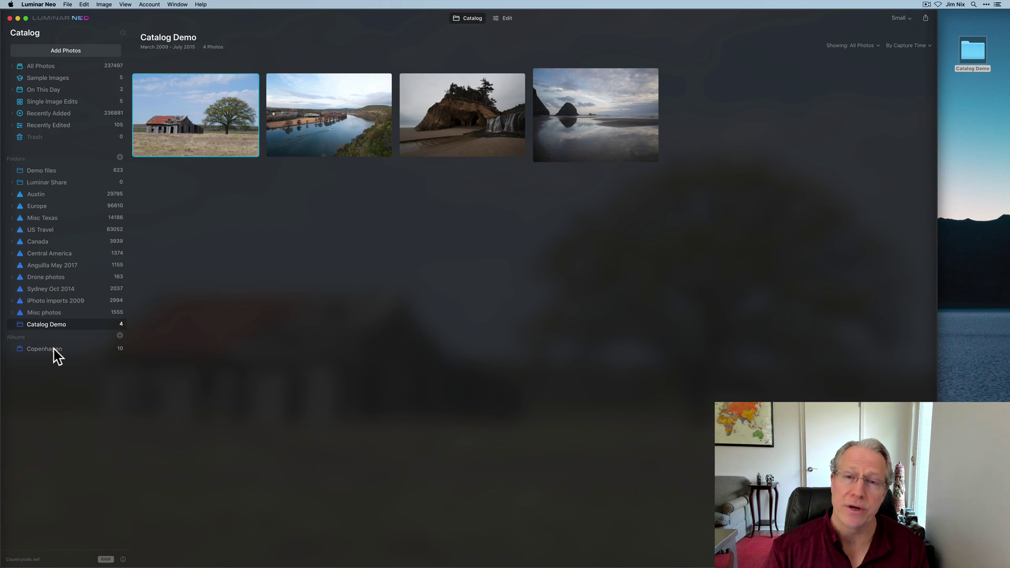
{"action": "left_click", "coordinate": [42, 171]}
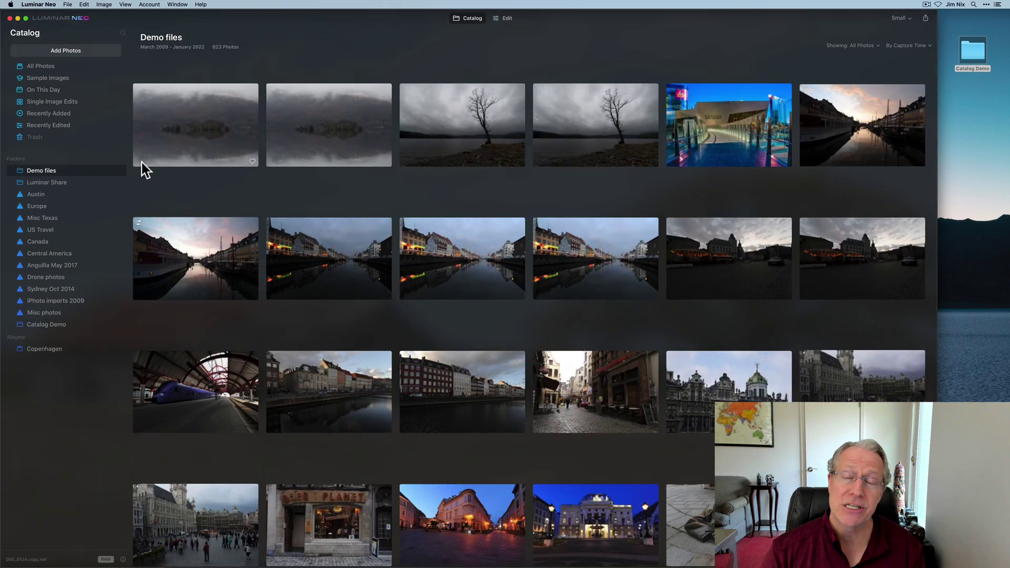
Step: Search the catalog for 'arw' and list all 77,918 files with arw in their names
{"action": "left_click", "coordinate": [120, 33]}
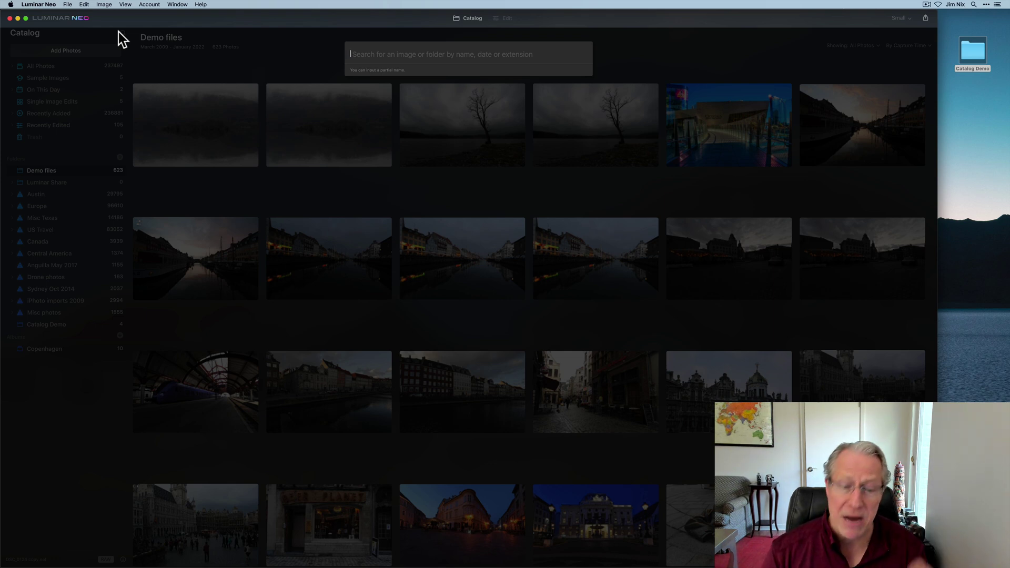
{"action": "type", "text": "arw"}
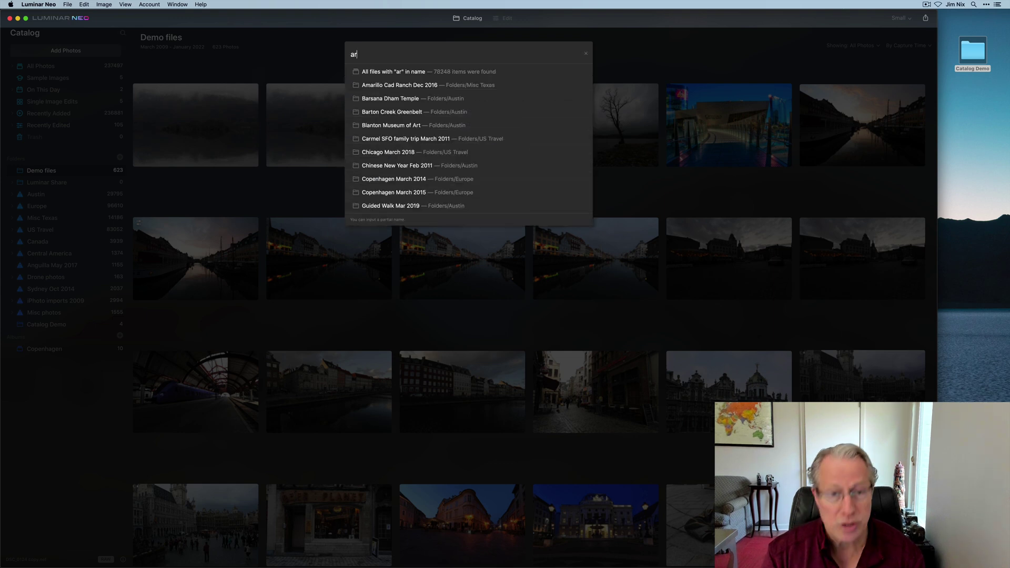
{"action": "left_click", "coordinate": [416, 75]}
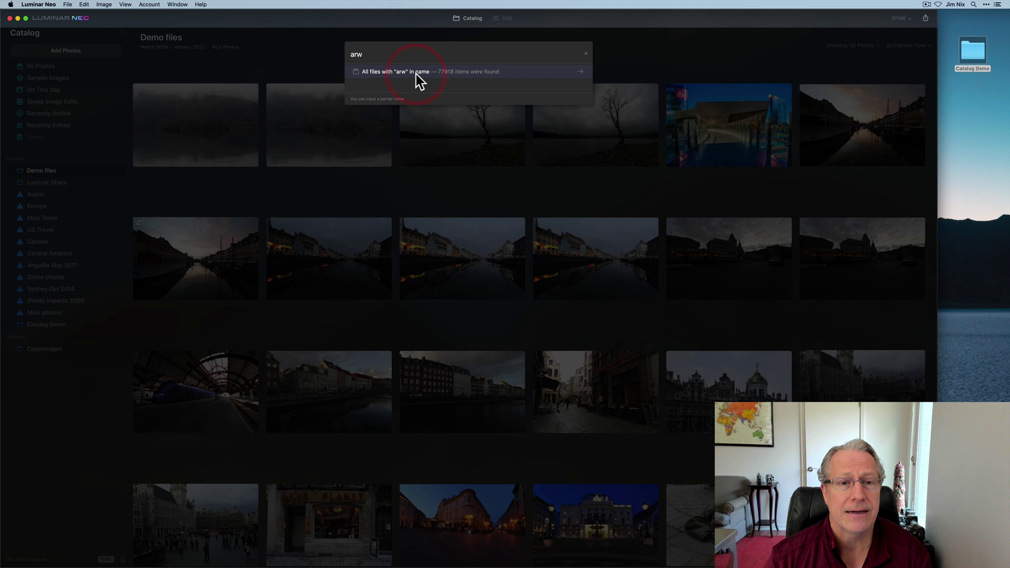
{"action": "left_click", "coordinate": [406, 73]}
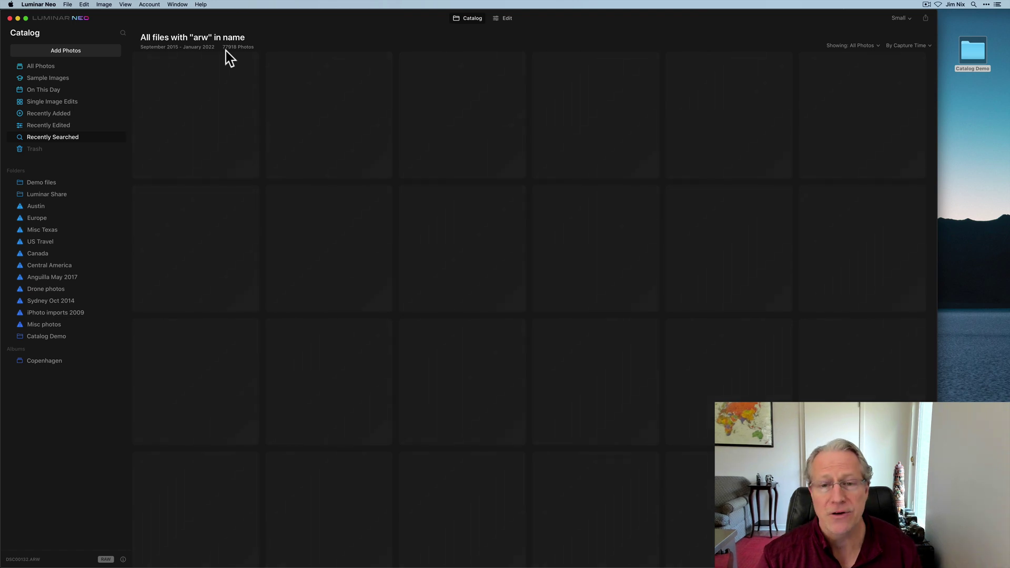
{"action": "mouse_move", "coordinate": [112, 197]}
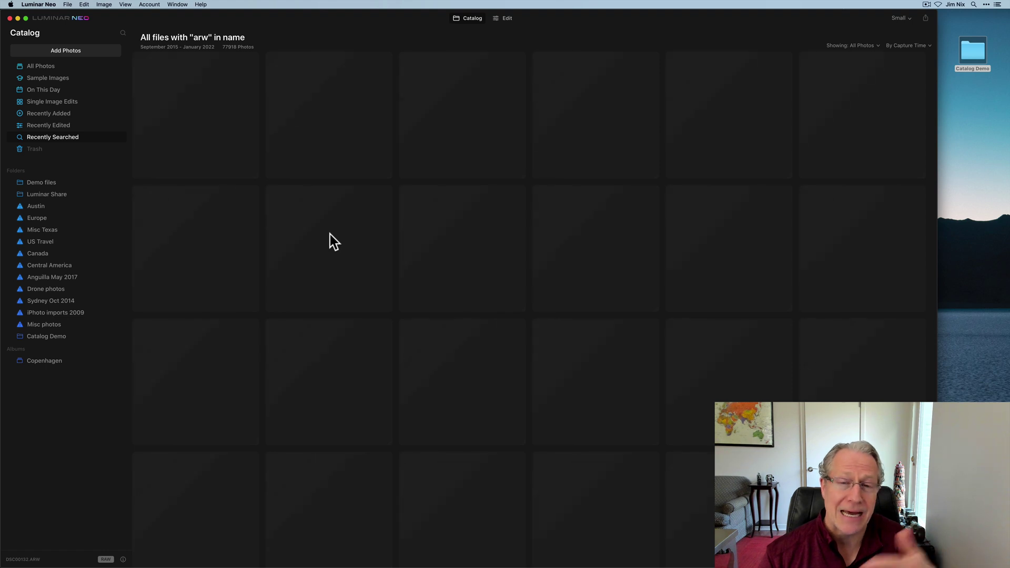
Step: Search the catalog for 'copenhag' to see matching files and the Copenhagen folders
{"action": "left_click", "coordinate": [122, 32]}
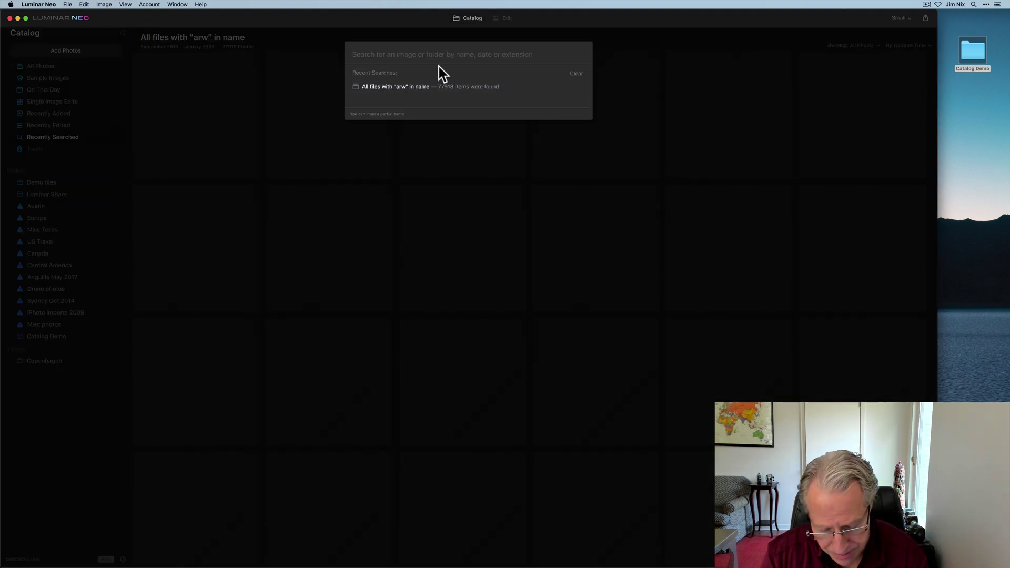
{"action": "type", "text": "copenhag"}
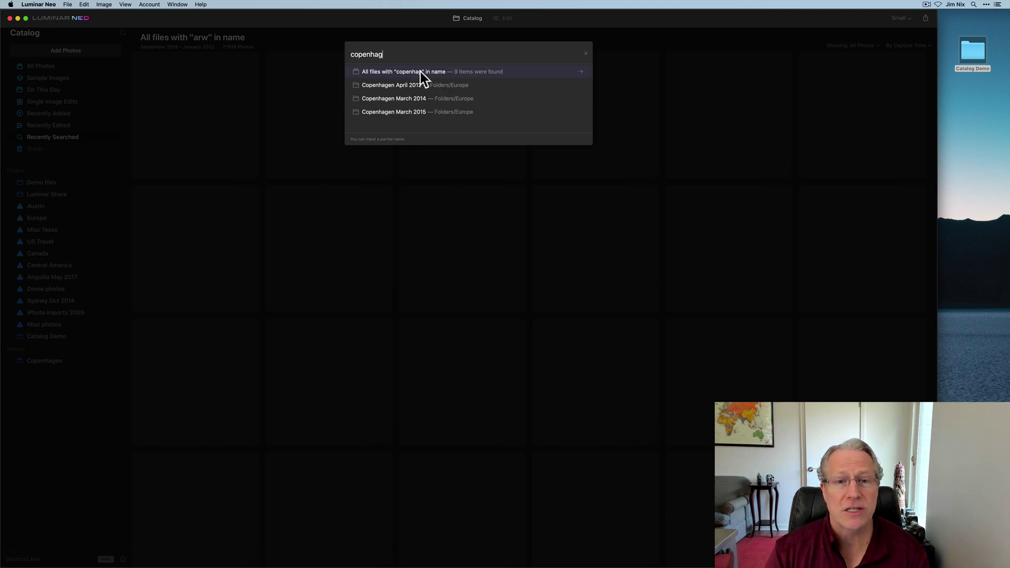